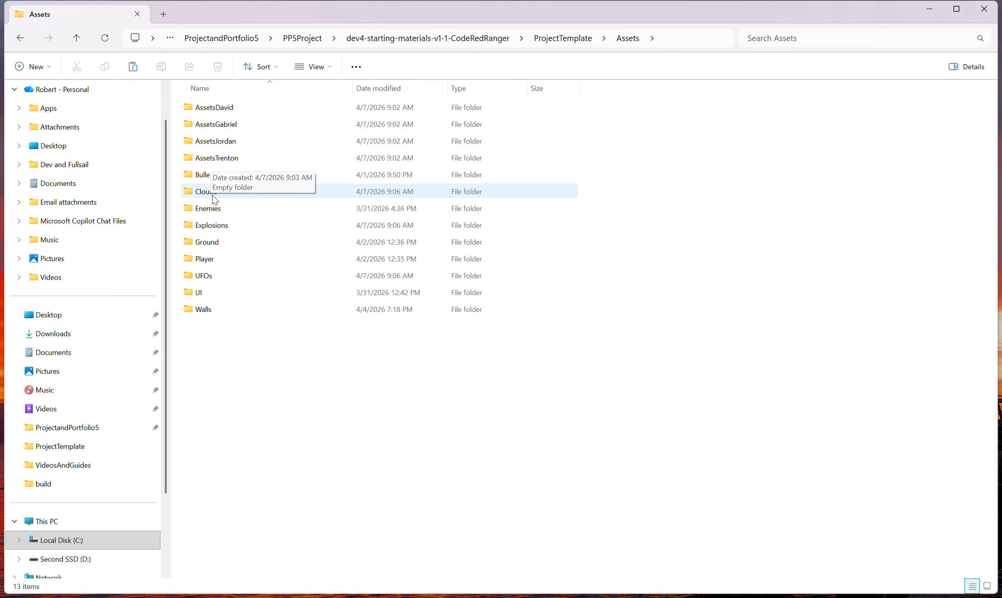
Step: Look through the files in the UFOs asset folder and return to the Assets folder
double_click(205, 275)
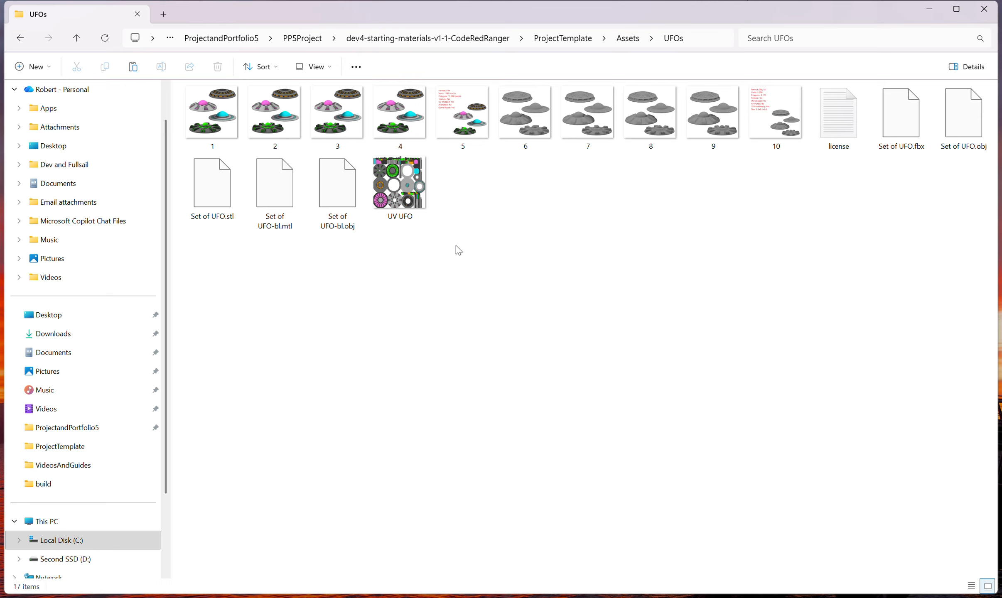
click(629, 40)
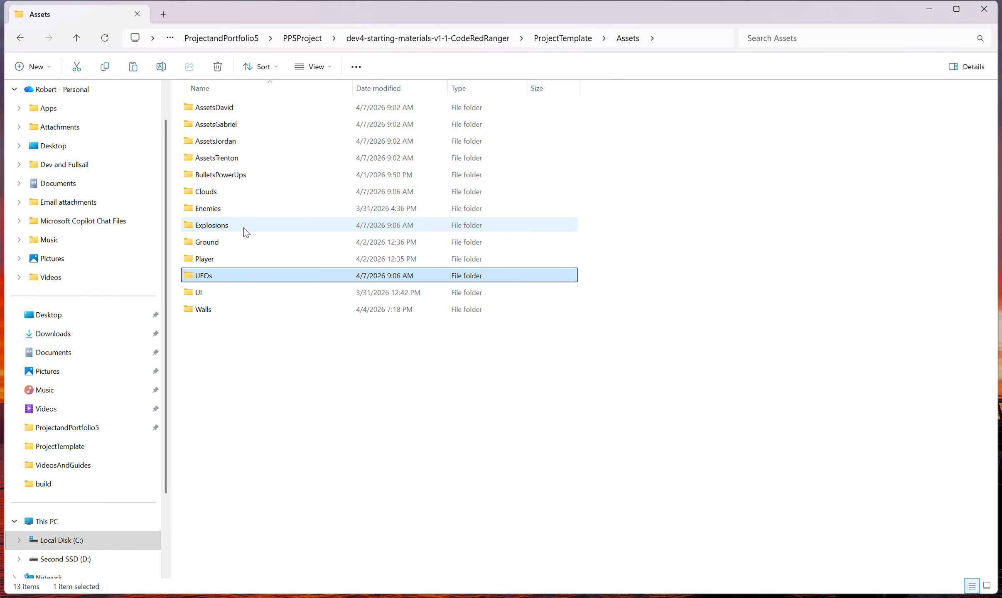
mouse_move(246, 232)
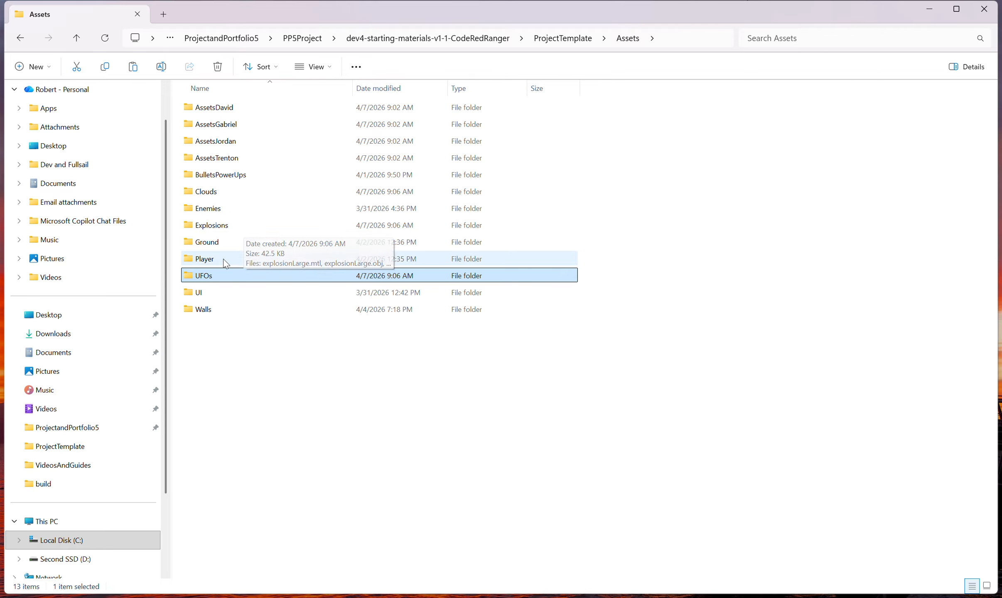
double_click(211, 277)
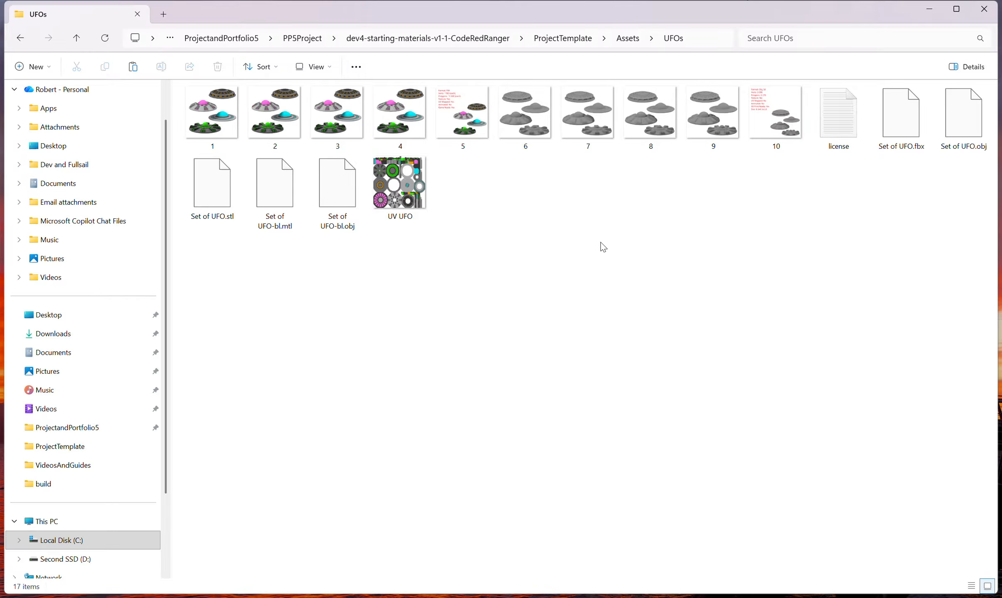
click(628, 38)
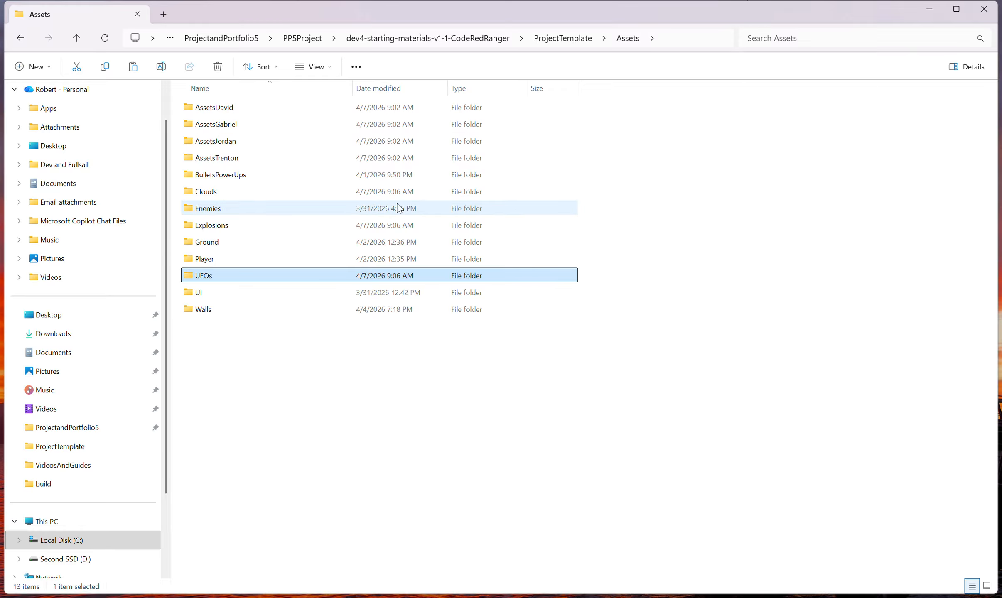
Step: Open the OBJ folder inside the Clouds asset folder to examine its model files
click(239, 199)
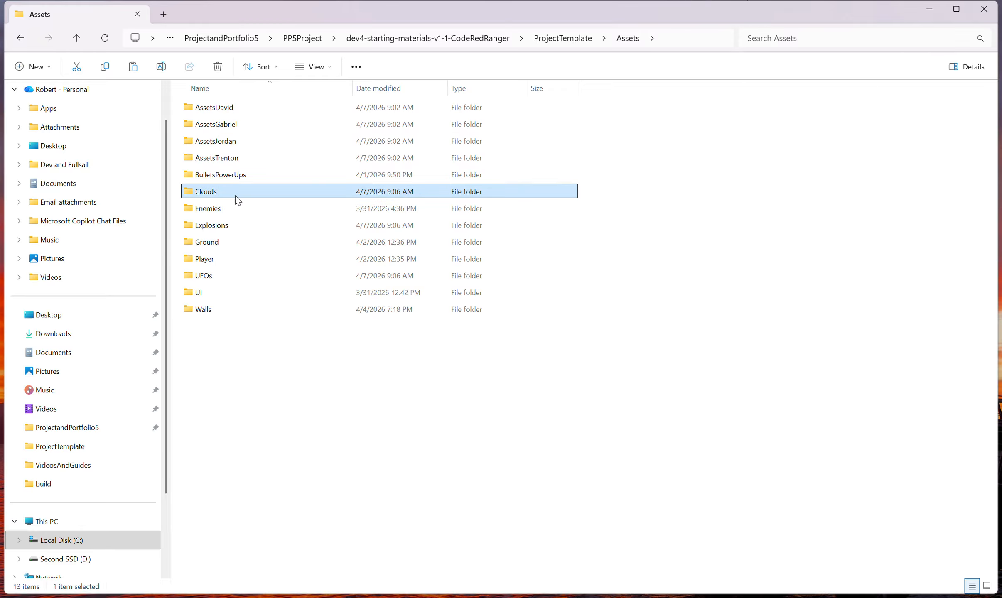
click(225, 195)
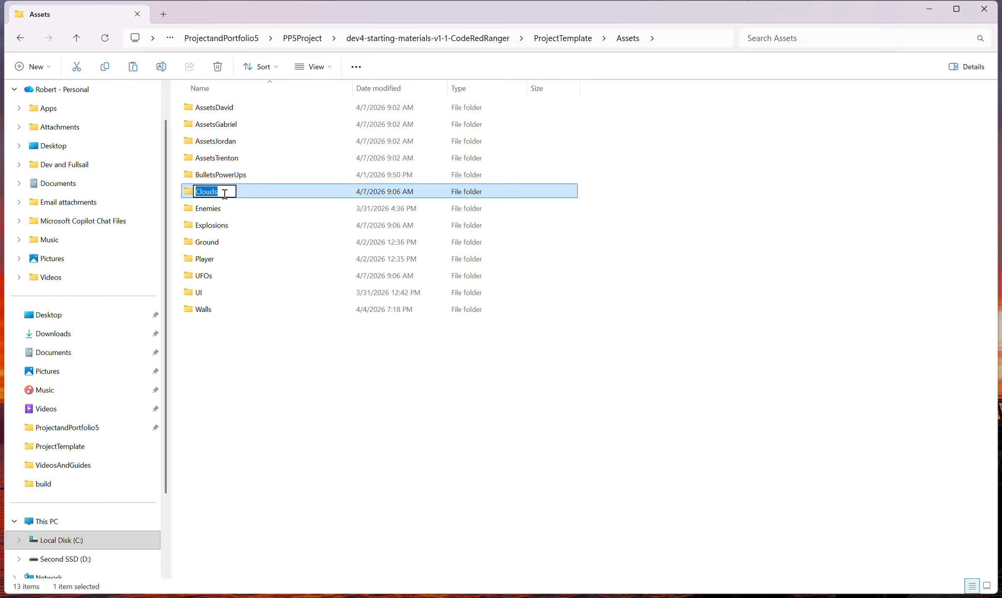
double_click(190, 192)
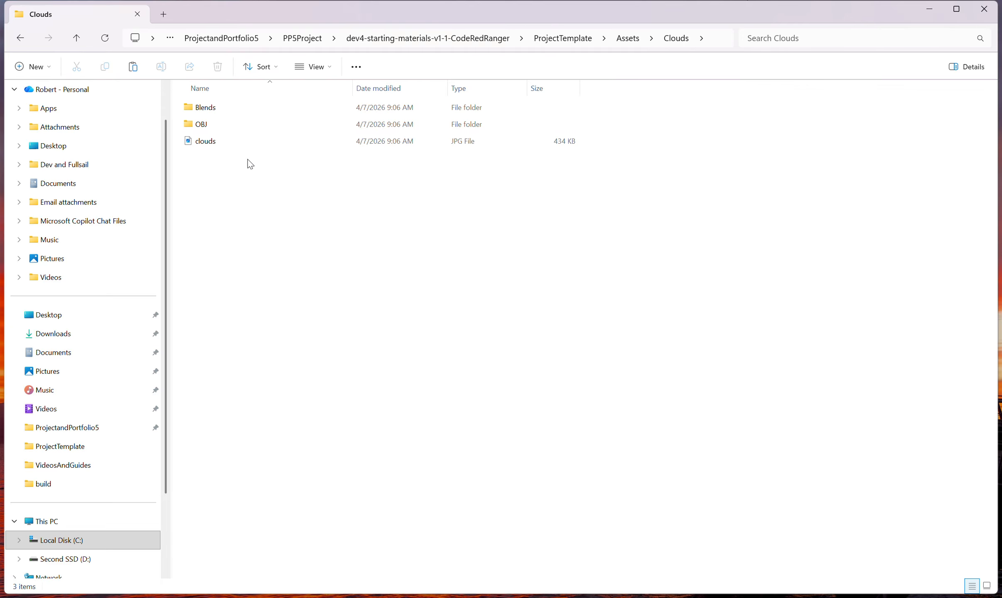
double_click(213, 124)
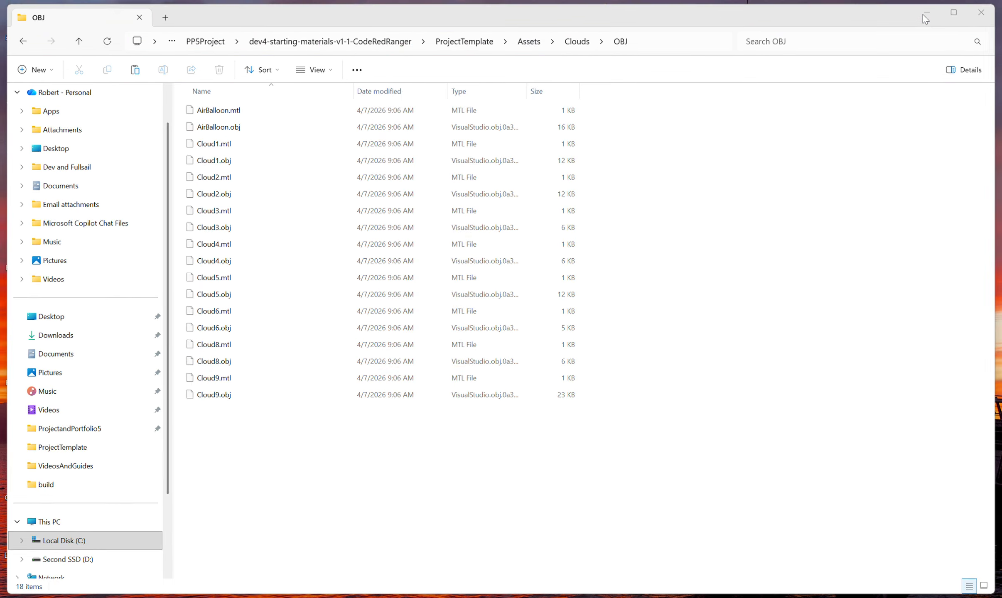
Step: Go back to the ProjectTemplate folder and open the level1Robb file in Blender
click(924, 14)
click(519, 597)
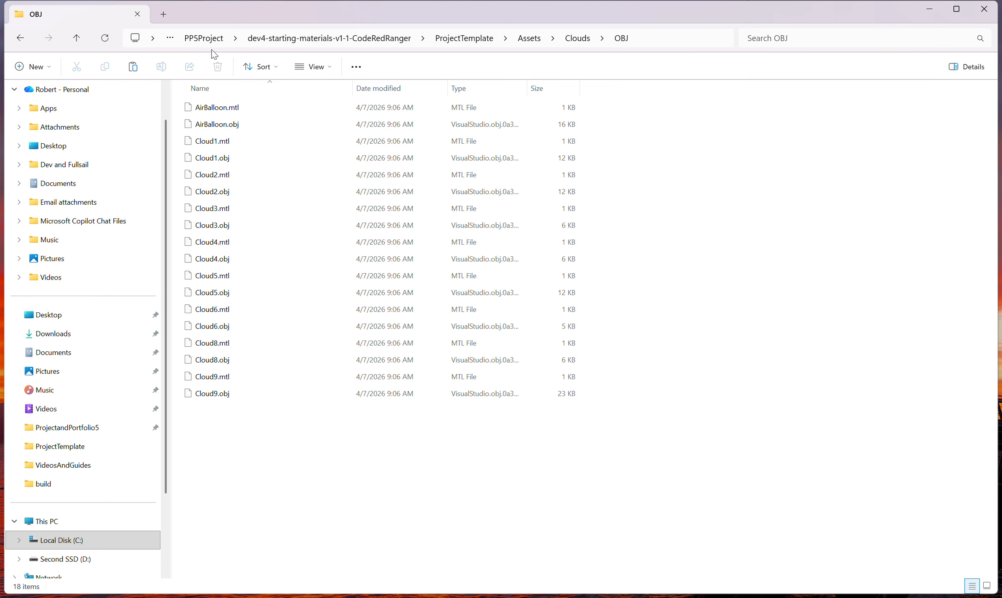
click(455, 45)
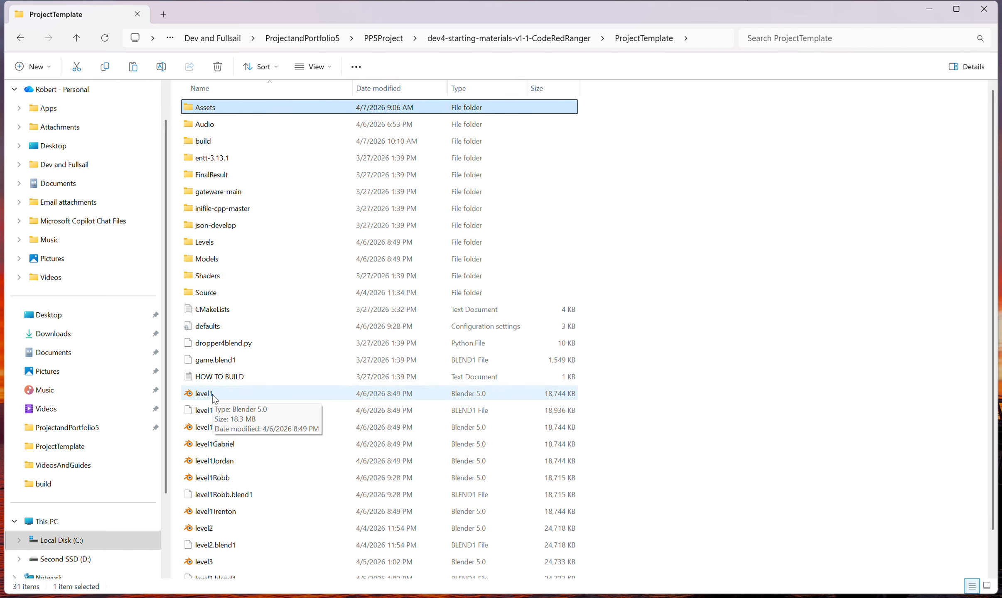
click(221, 478)
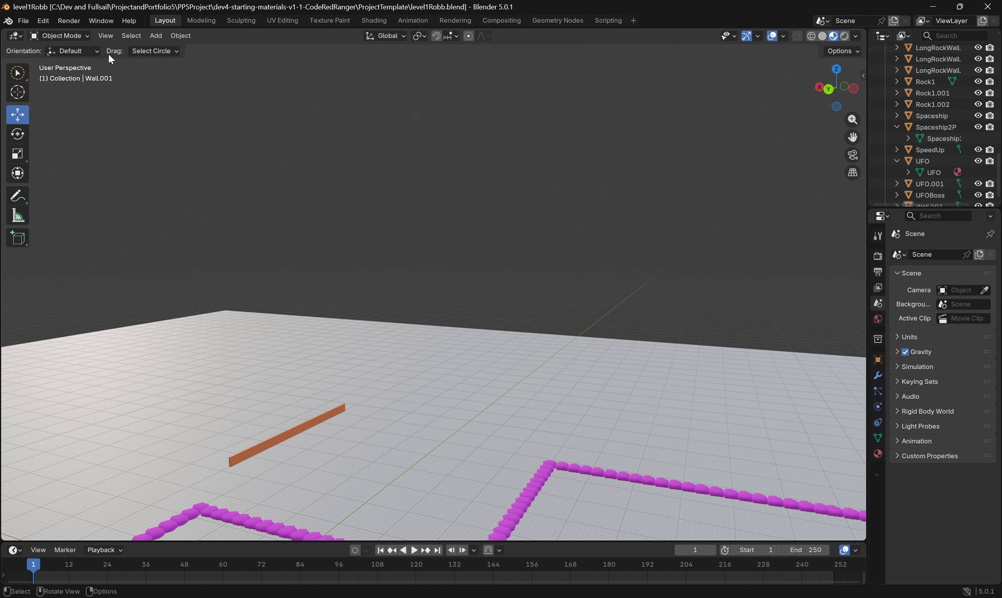
Step: Create a new General file and delete its default cube
click(23, 21)
mouse_move(38, 35)
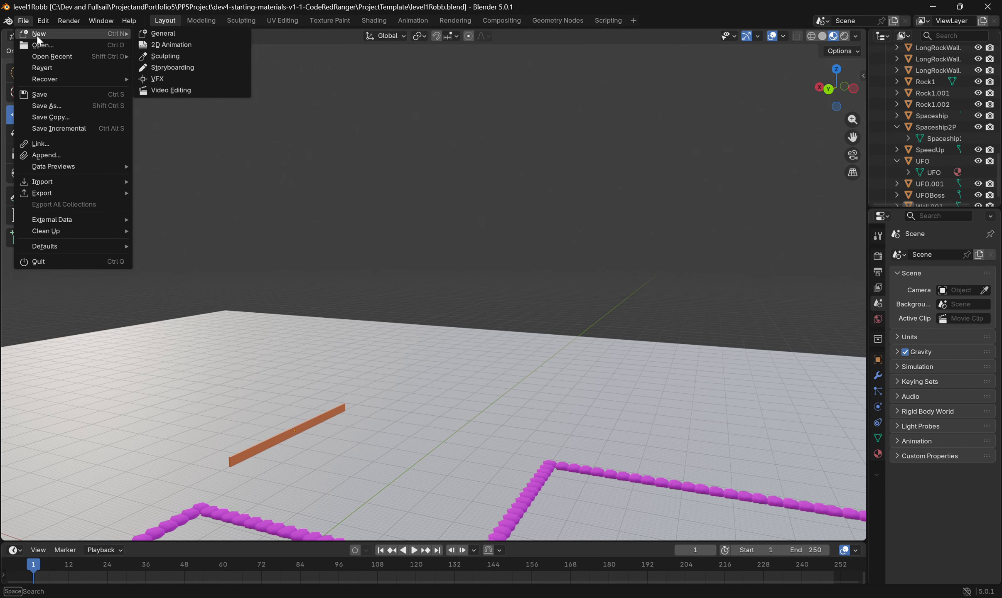
click(160, 33)
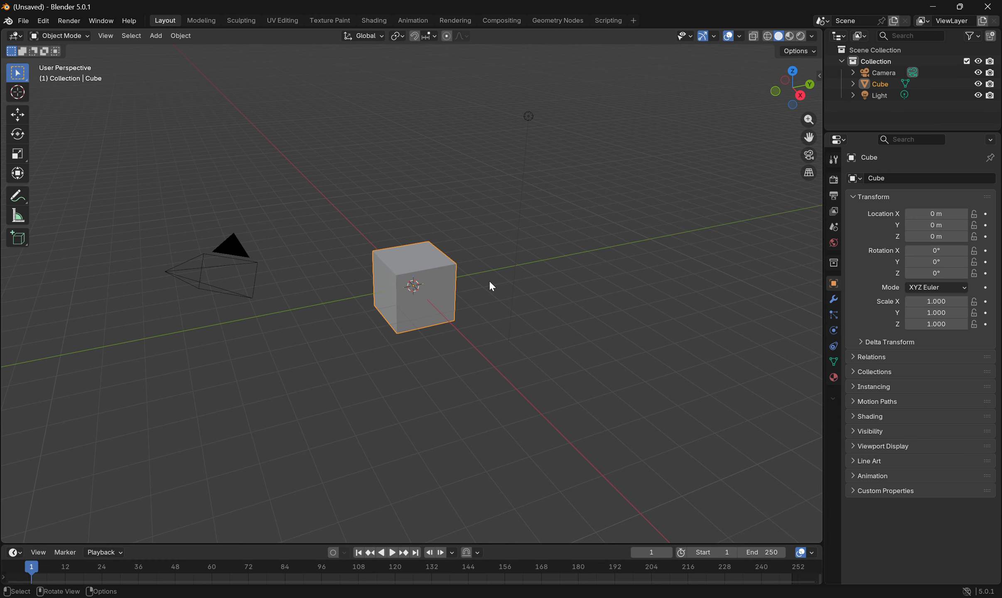
click(419, 260)
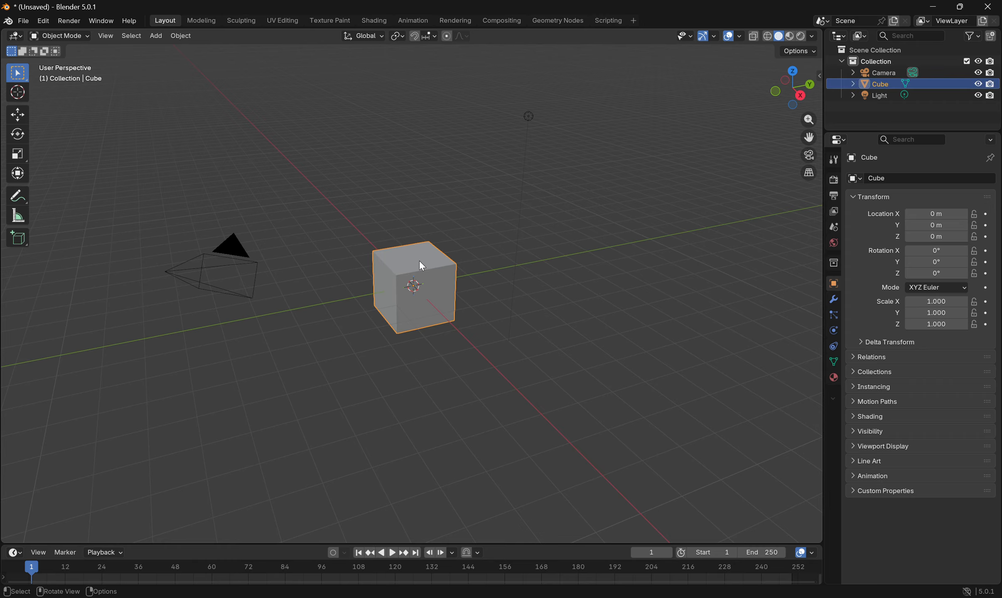
key(Delete)
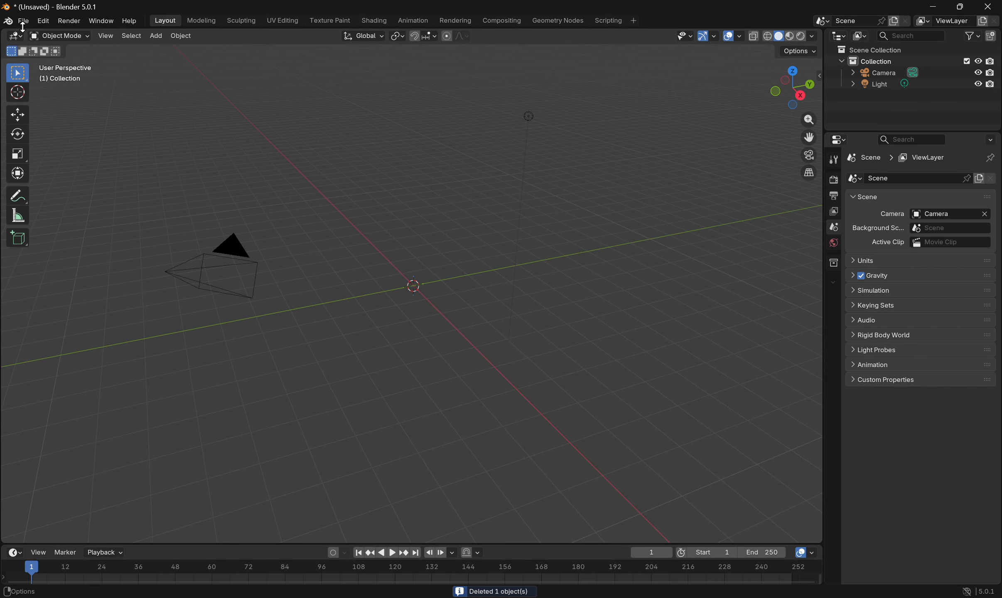
click(23, 22)
click(33, 48)
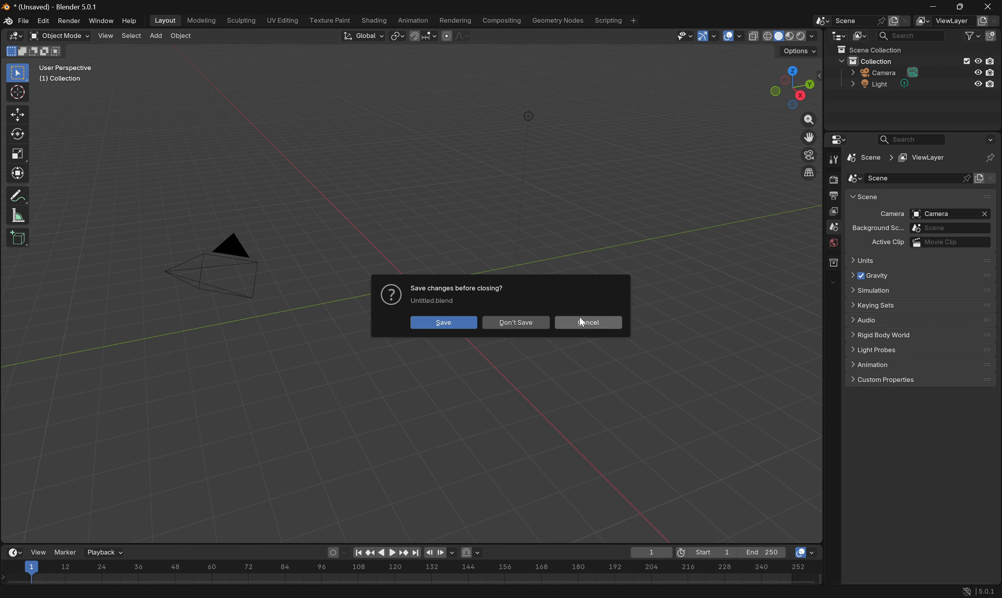
click(589, 322)
Step: Import AirBalloon.obj from the Assets/Clouds/OBJ folder as a Wavefront model with Split By Object enabled
click(23, 21)
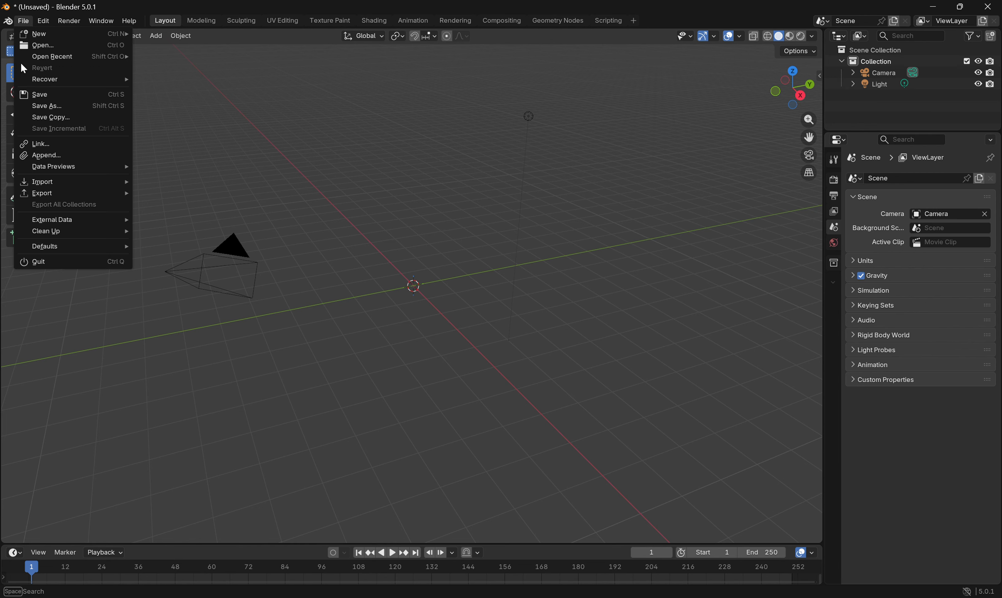
mouse_move(60, 184)
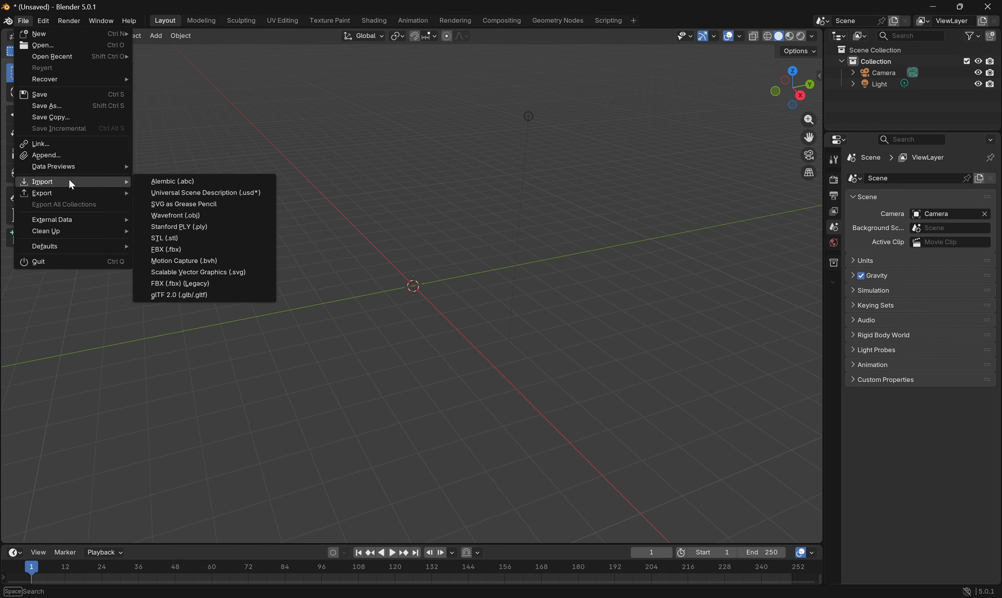
click(173, 212)
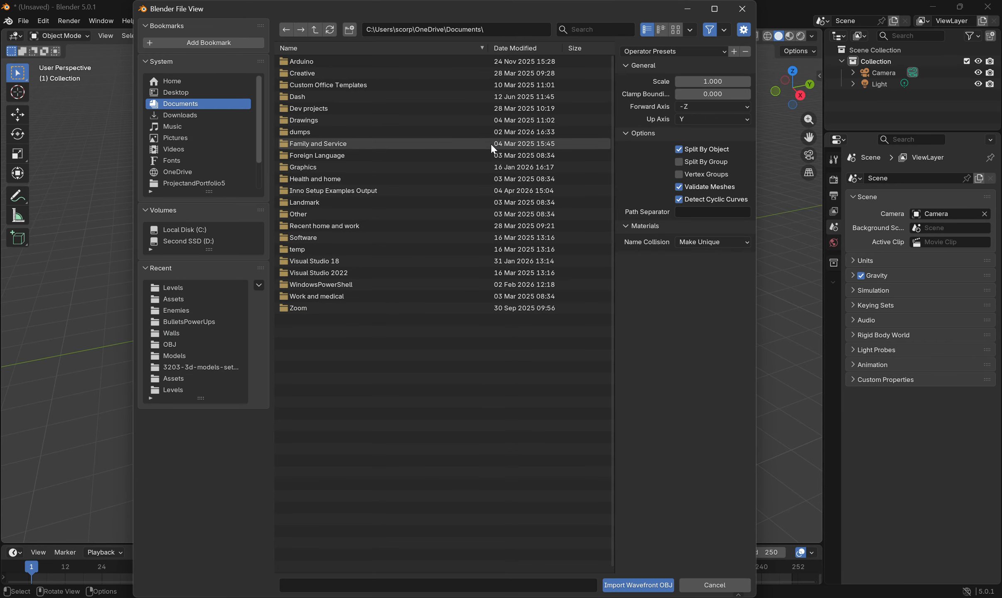
click(682, 150)
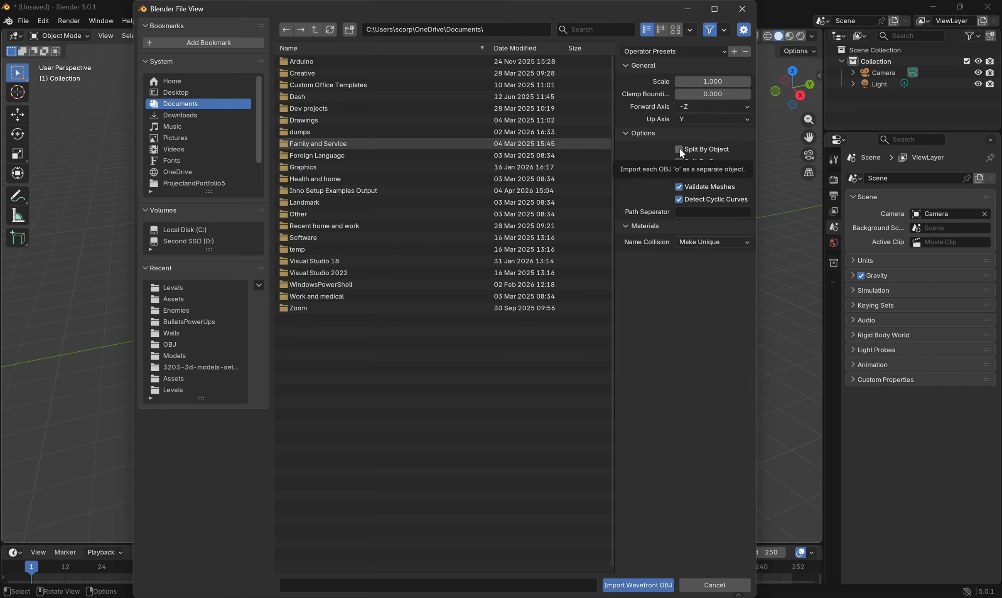
click(680, 149)
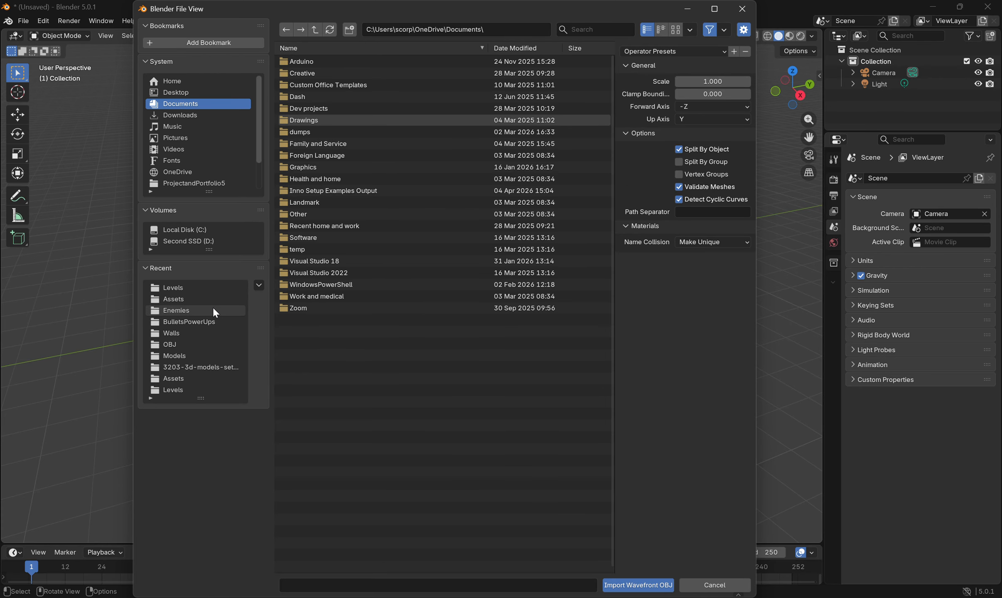
click(191, 299)
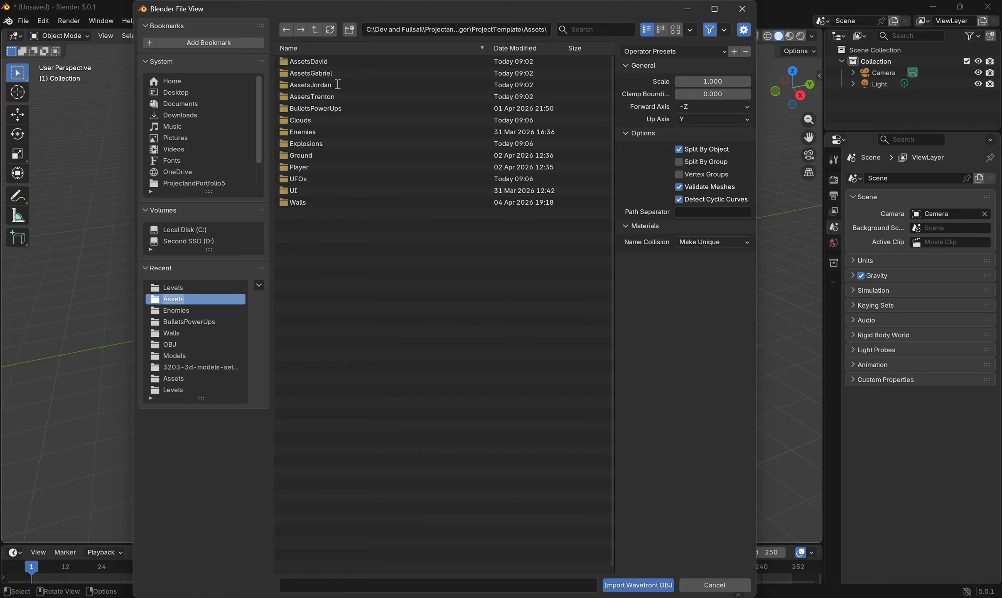
click(303, 121)
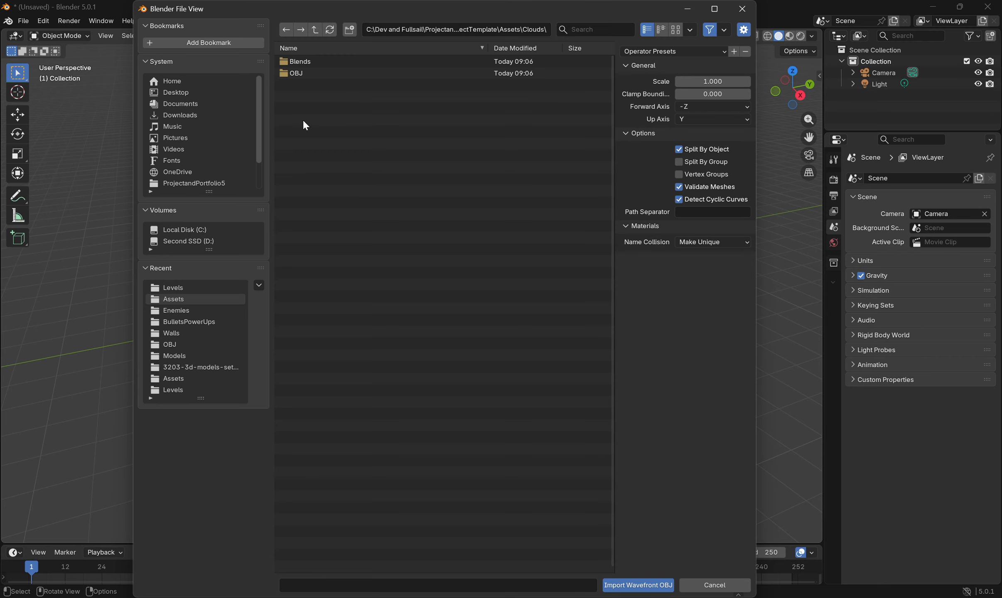
click(310, 73)
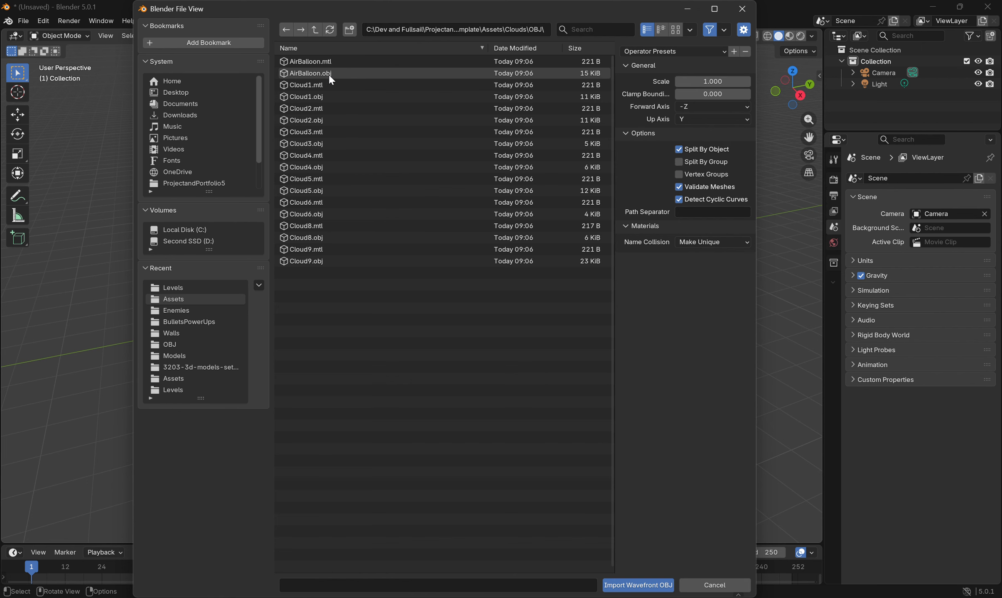
double_click(328, 73)
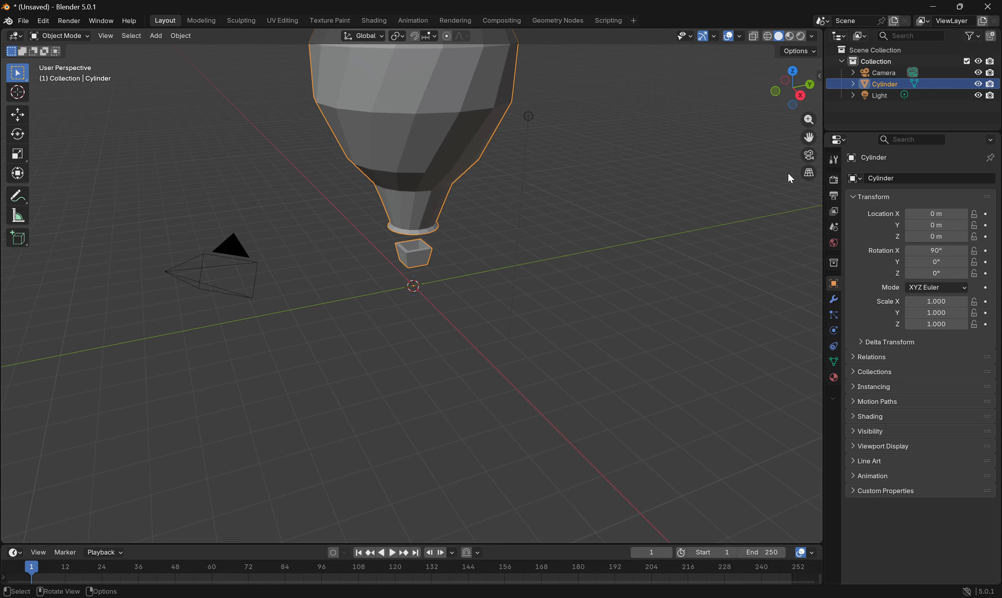
Step: Examine the whole imported balloon and expand its Cylinder object down to the mesh's material
key(shift+grave)
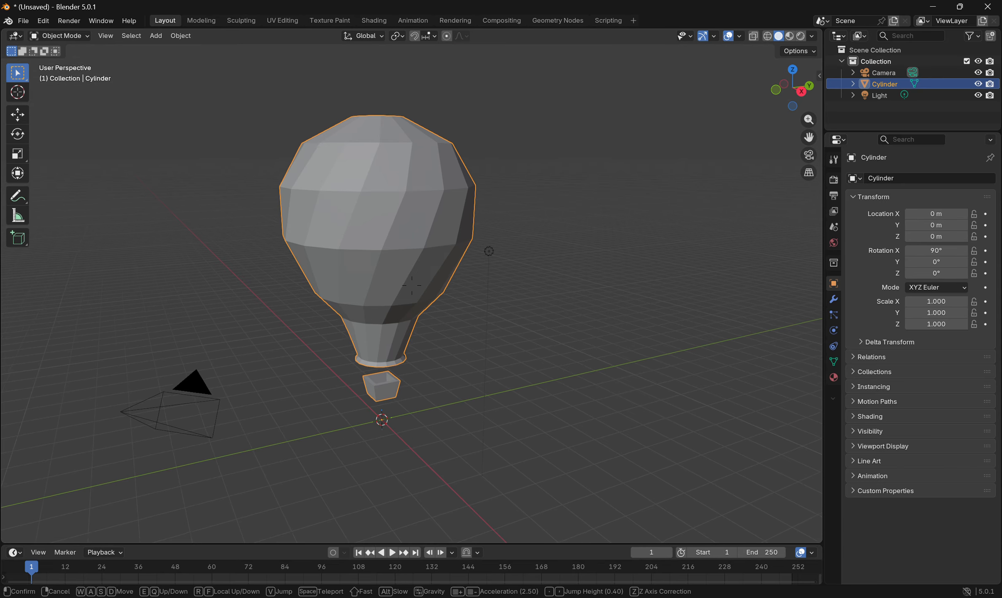
click(795, 172)
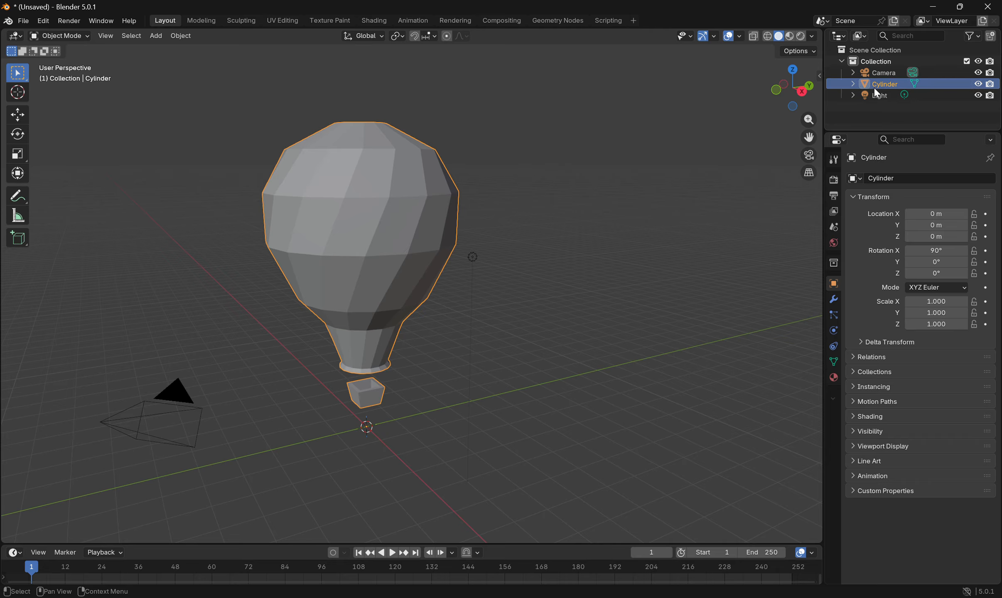
click(853, 84)
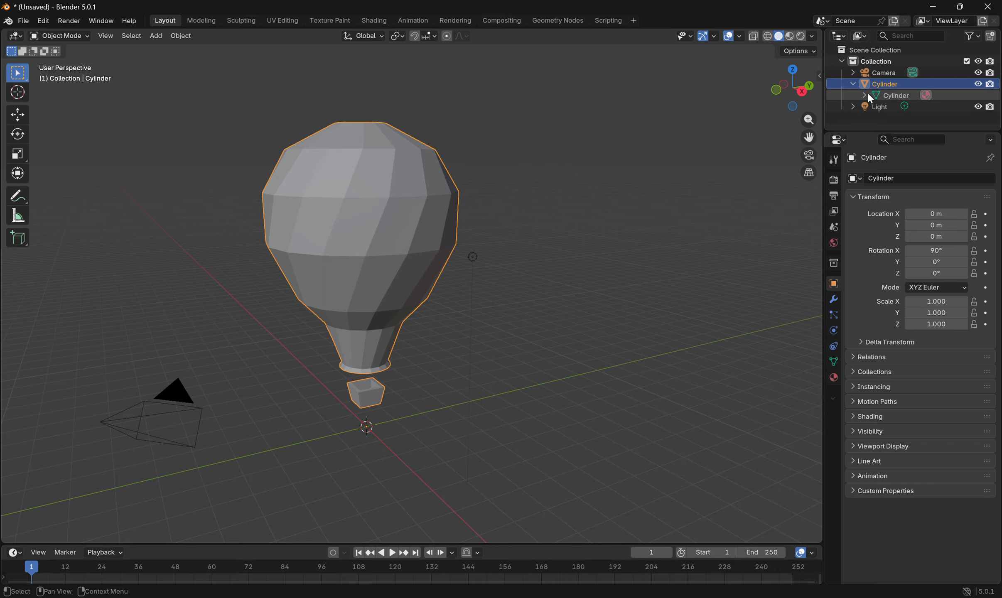
click(864, 96)
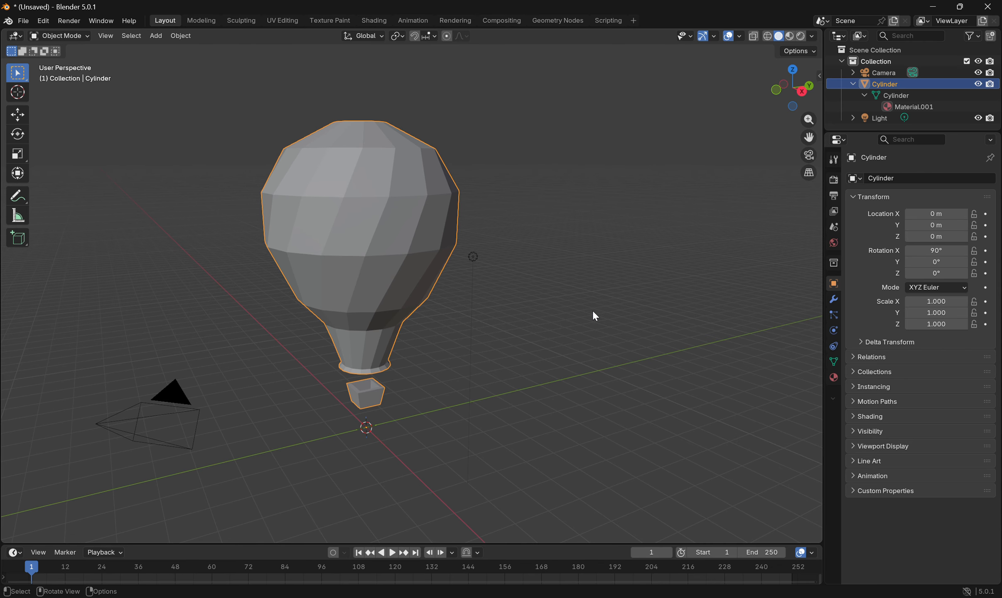
scroll(594, 316, down, 3)
scroll(595, 316, down, 3)
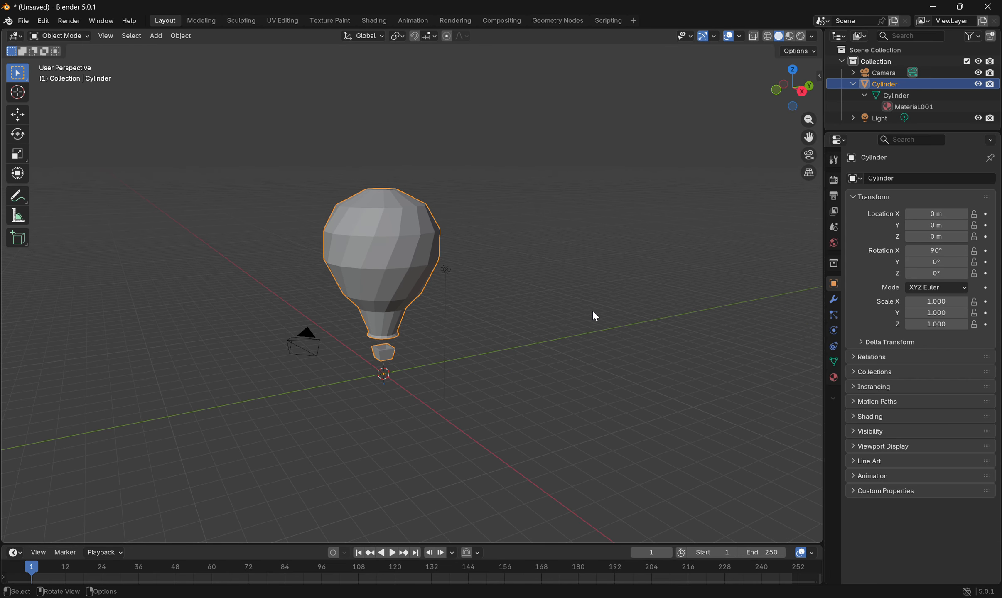
Step: Set the balloon's scale to 2 on the X, Y and Z axes
click(926, 301)
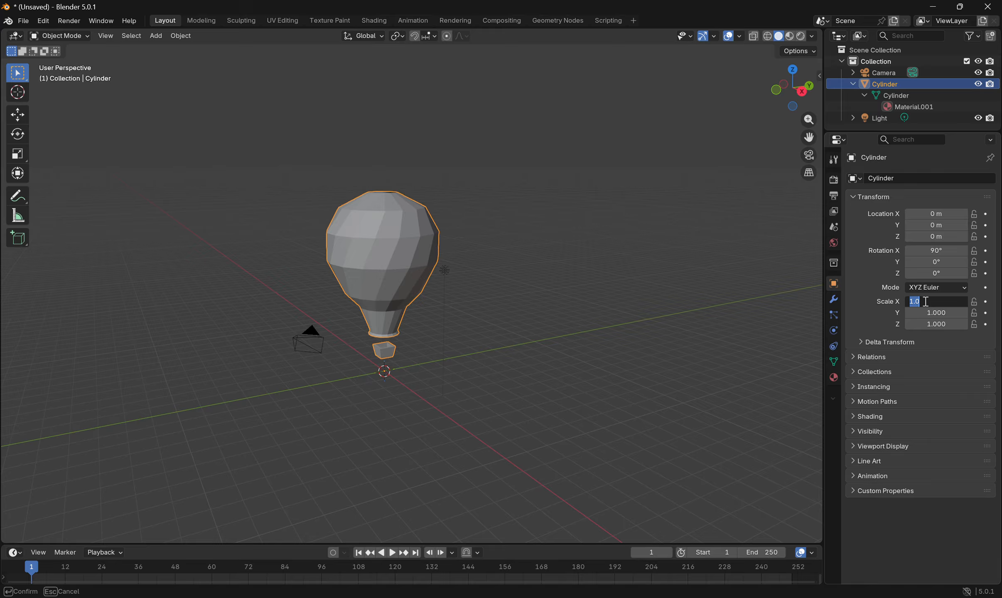
text(2)
key(Return)
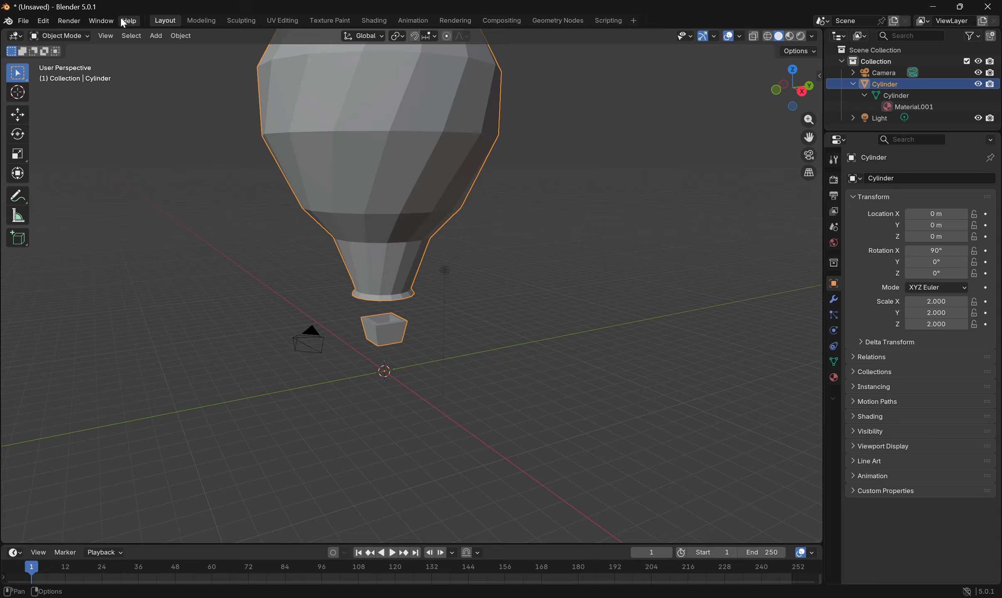
click(178, 38)
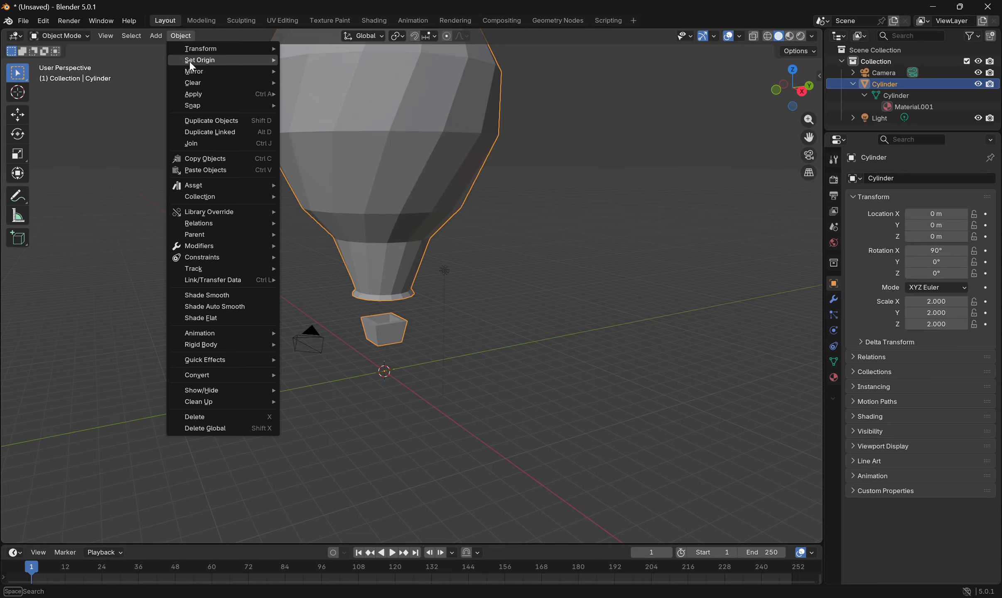
mouse_move(202, 98)
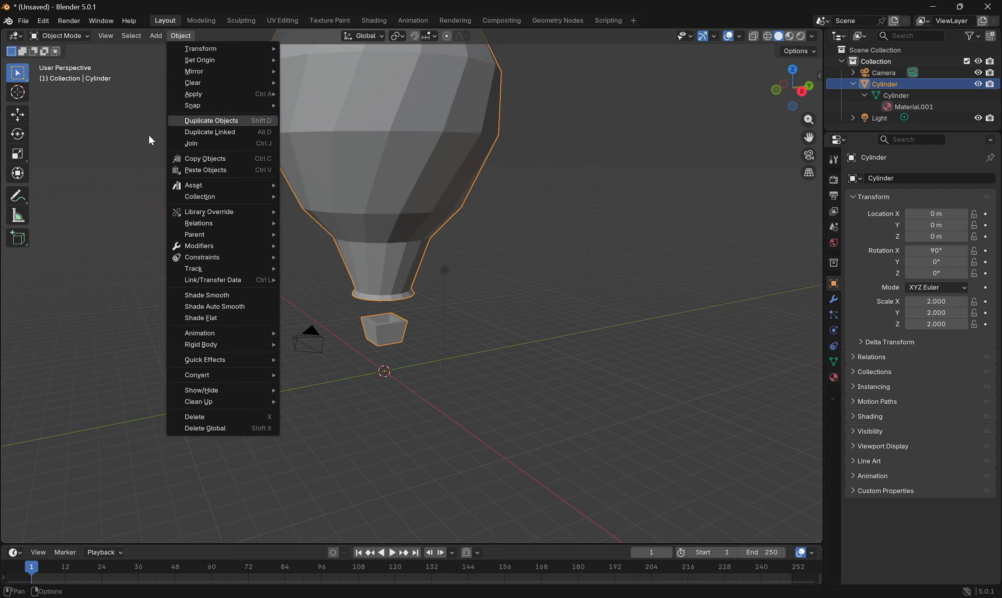
click(627, 383)
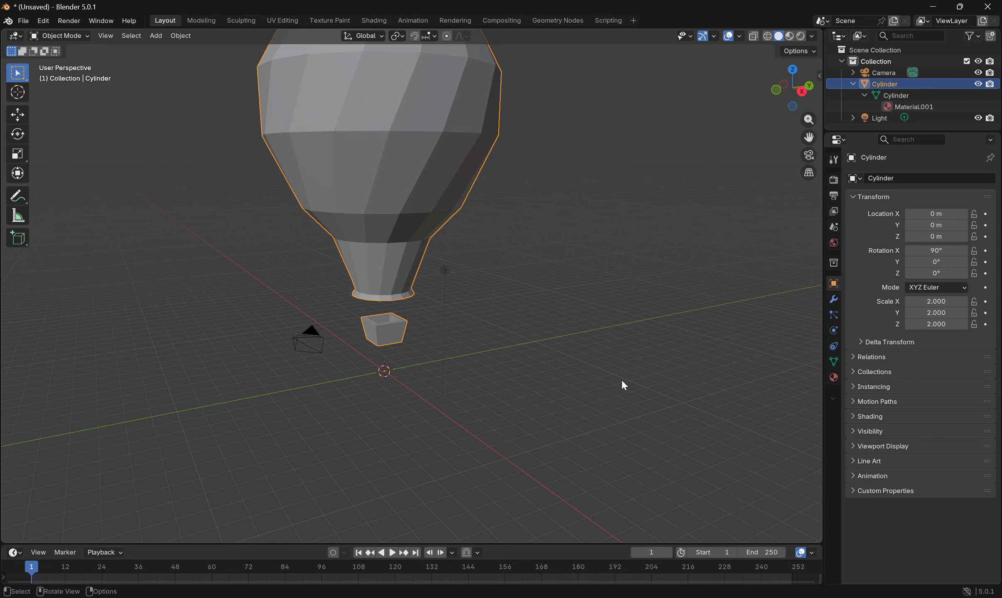
Step: Set the balloon's X scale to 1
click(941, 303)
text(1)
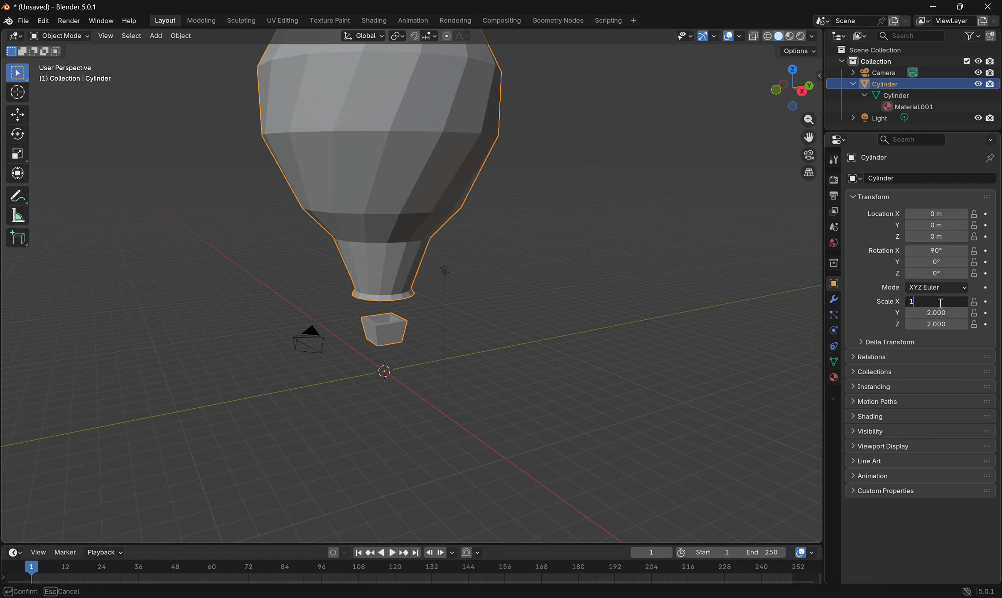
key(Tab)
key(Tab)
text(2)
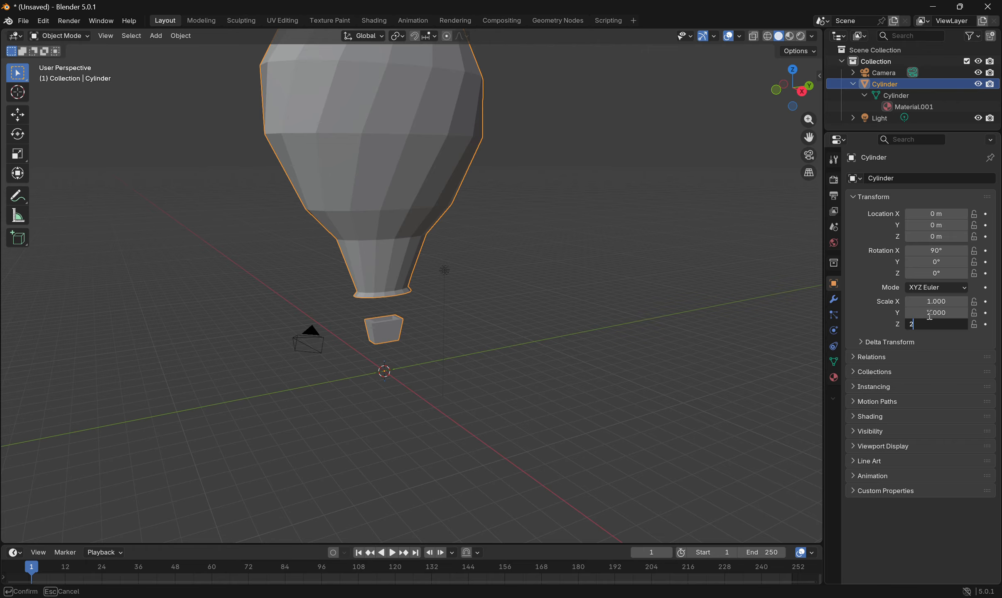
key(Return)
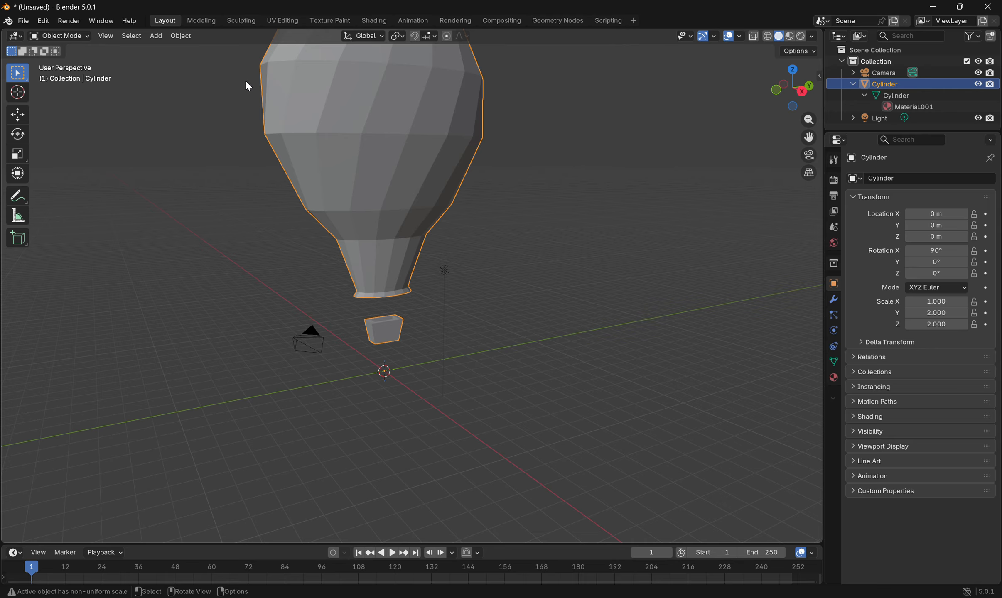
click(181, 36)
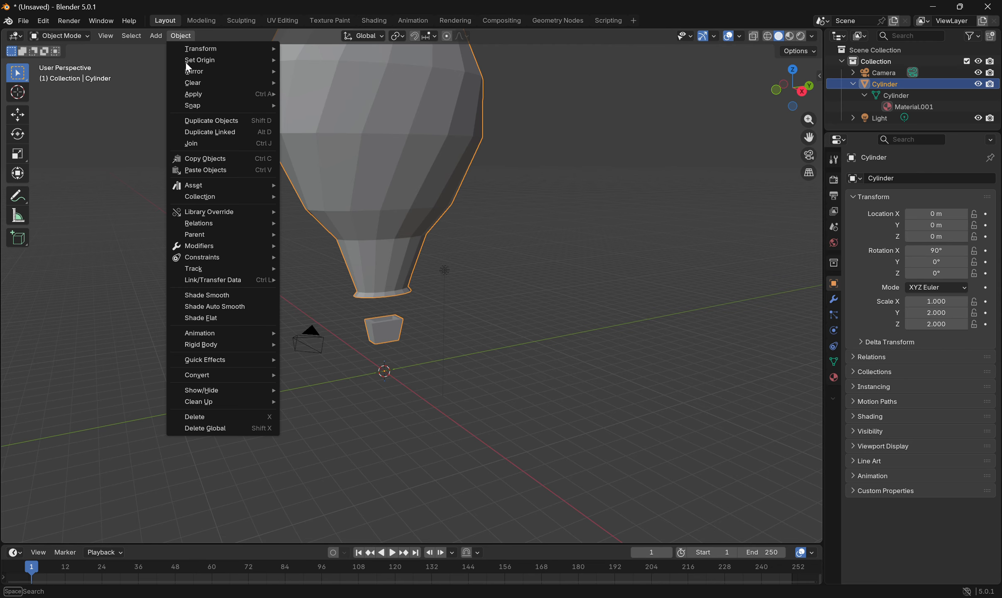
mouse_move(225, 97)
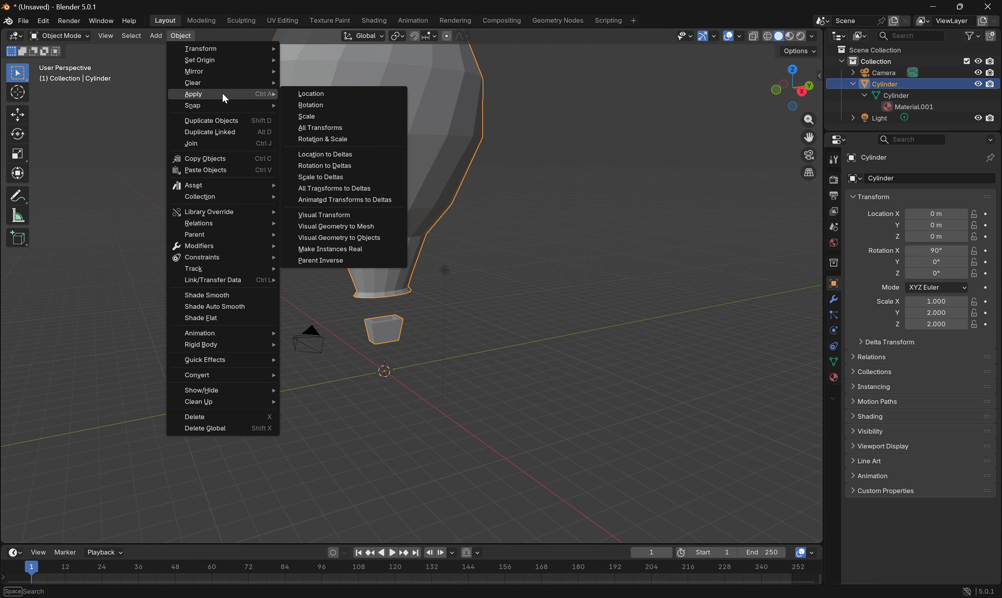
click(56, 221)
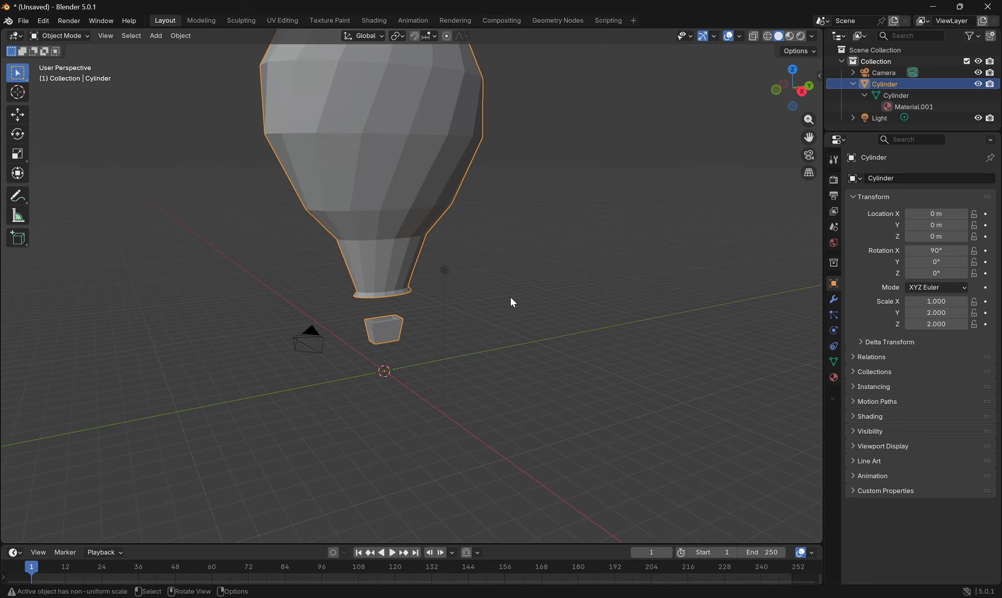
Step: Set the balloon's scale to 1 on the Y and Z axes
click(941, 313)
text(1)
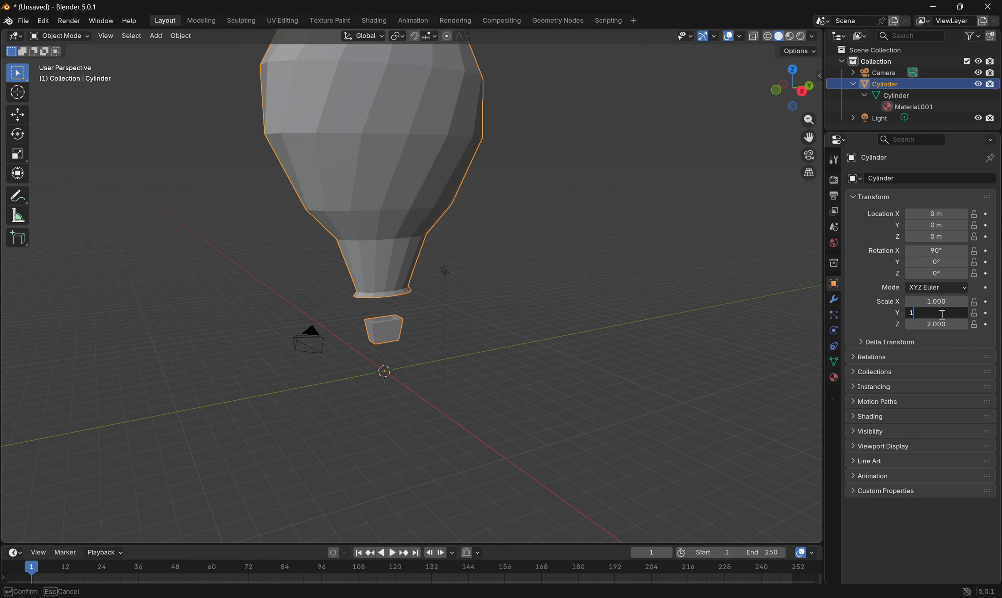
key(Tab)
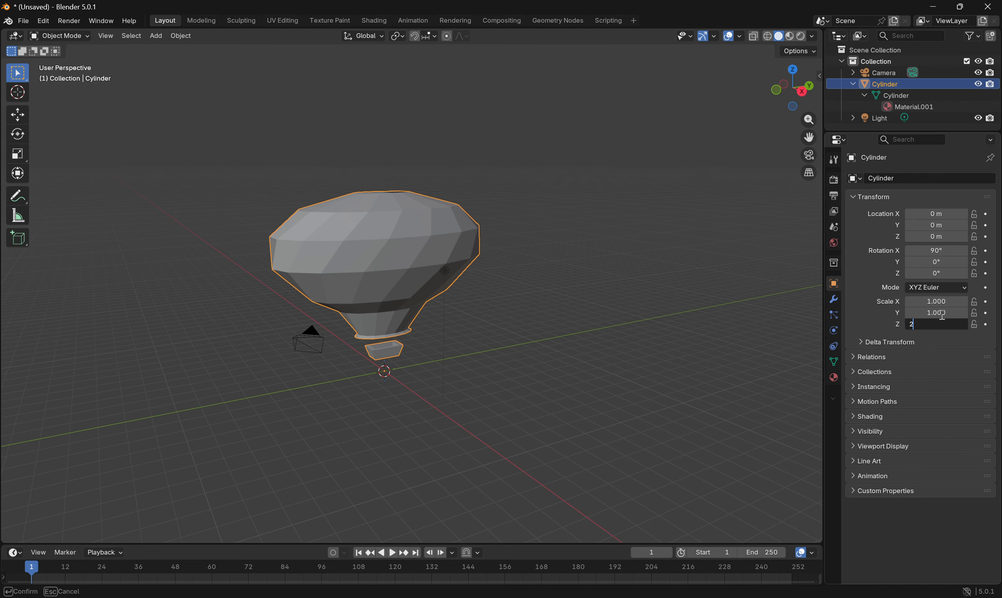
text(1)
key(Return)
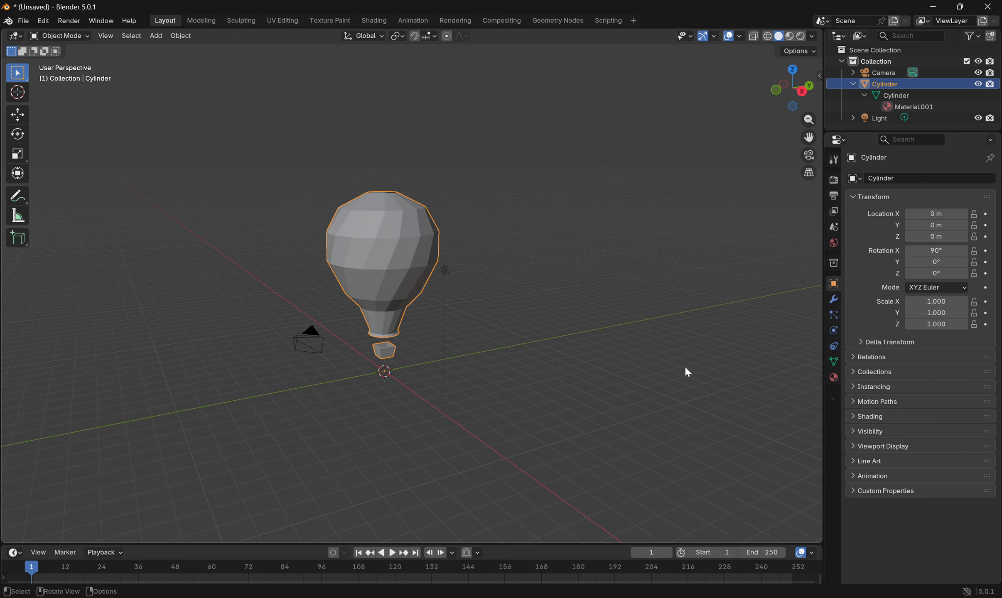
Step: Change the base color of the balloon's Material.001 to magenta and deselect the balloon
click(834, 377)
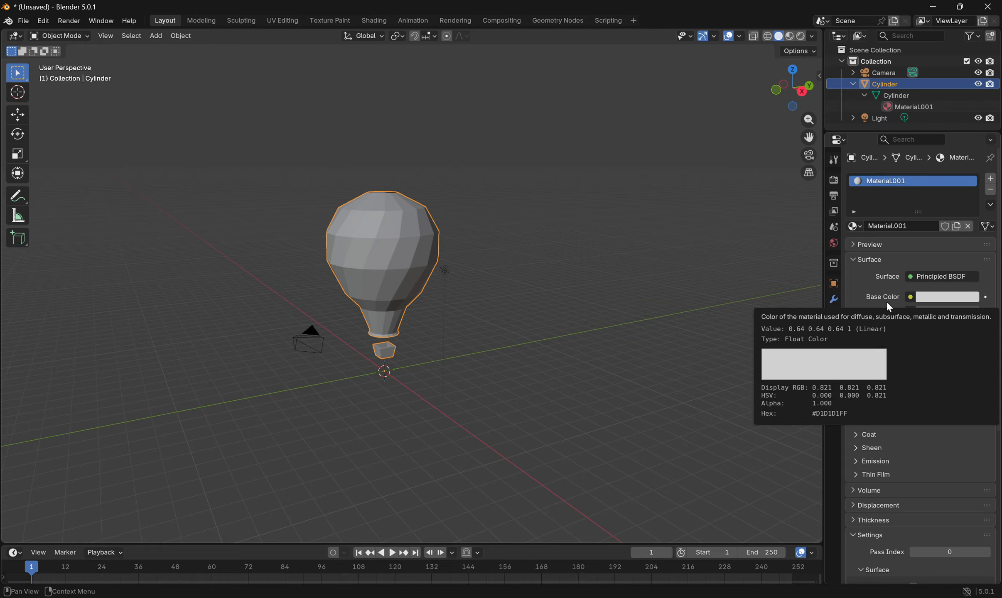
click(942, 297)
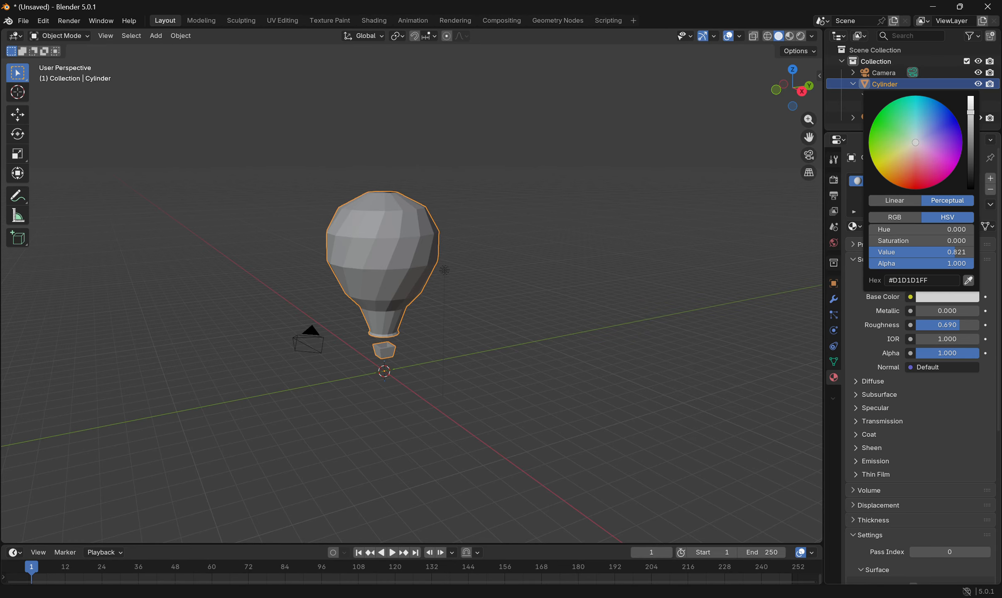
click(952, 165)
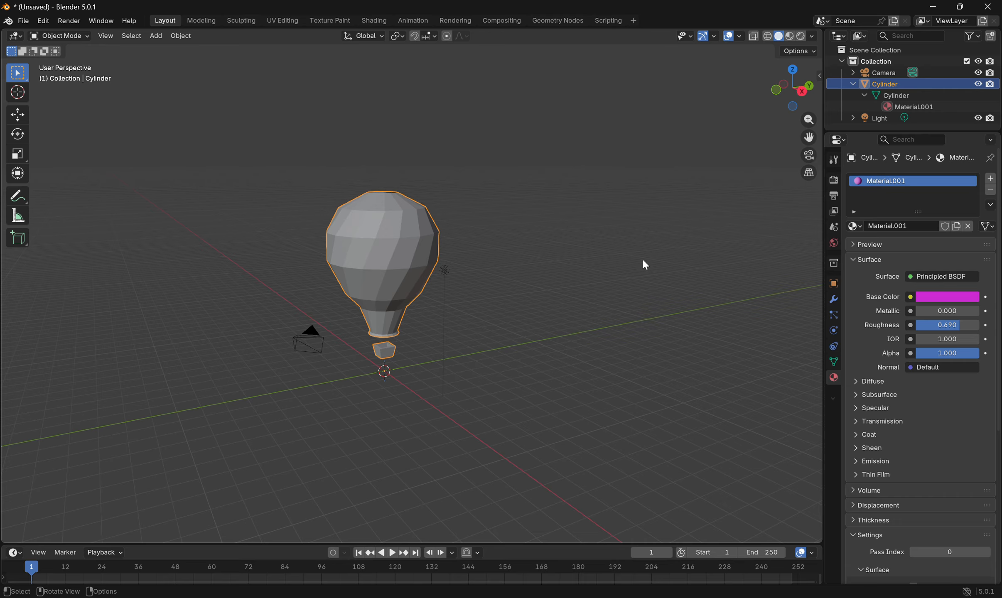
click(667, 243)
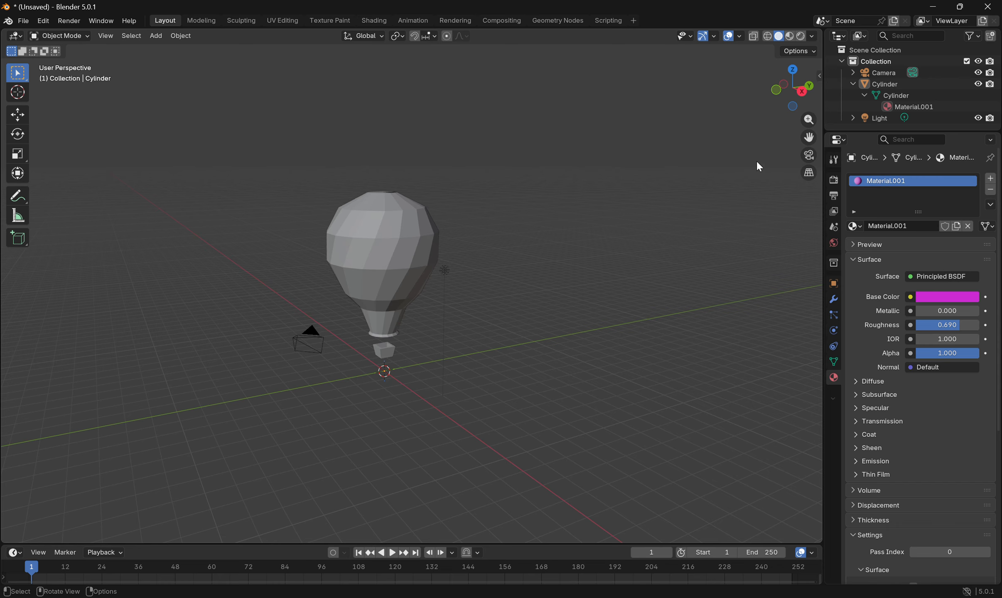
Step: Rename the Cylinder object in the scene collection to Balloon
click(905, 84)
right_click(903, 84)
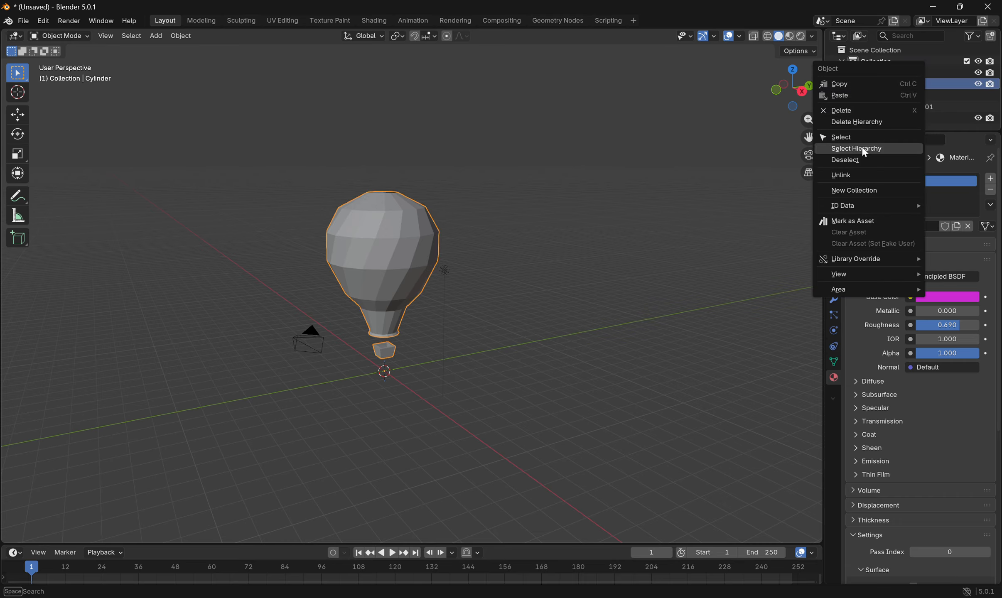
mouse_move(860, 205)
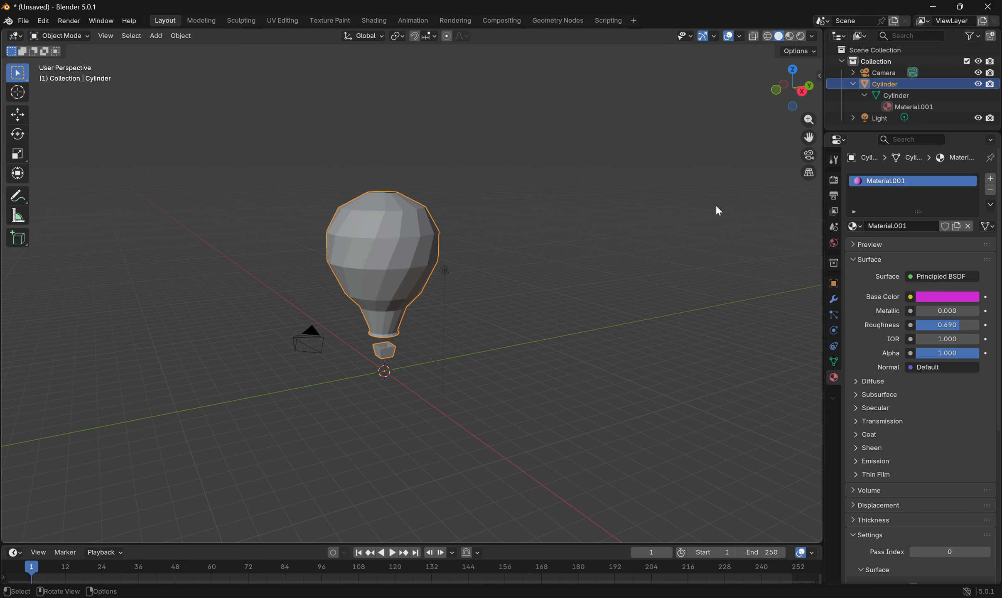
right_click(875, 84)
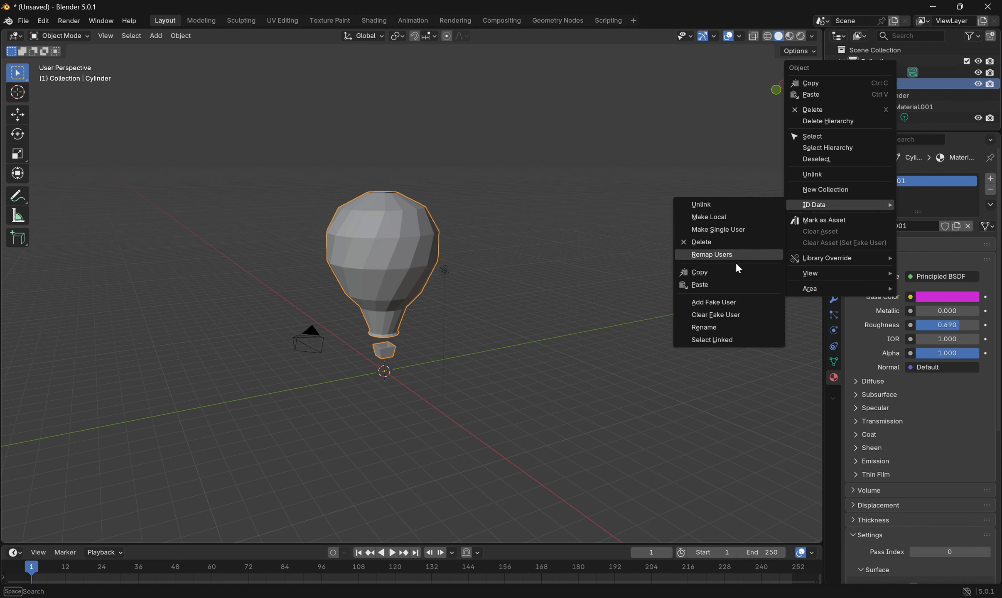
click(712, 327)
text(Bal)
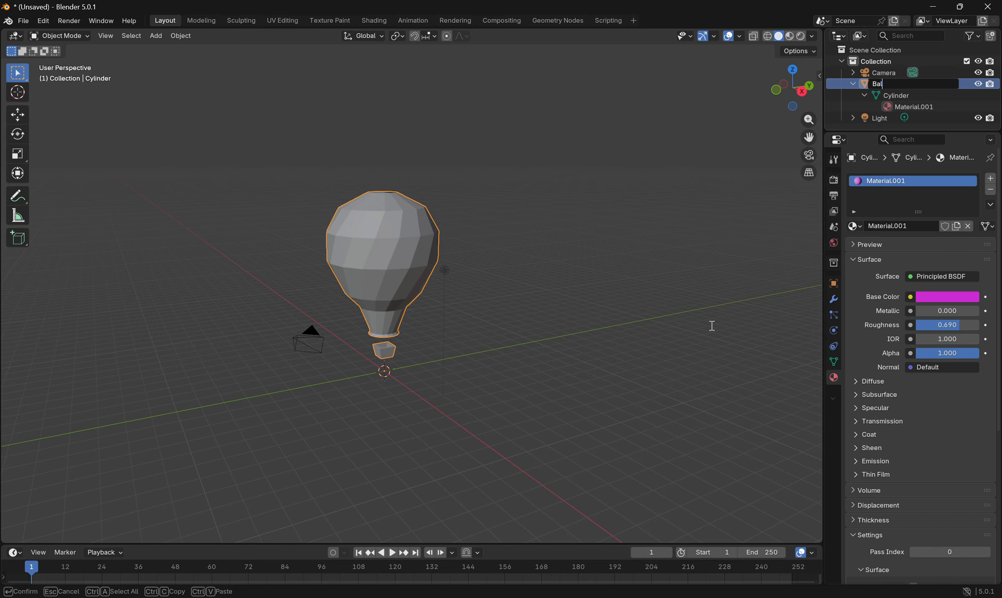
text(loon)
key(Return)
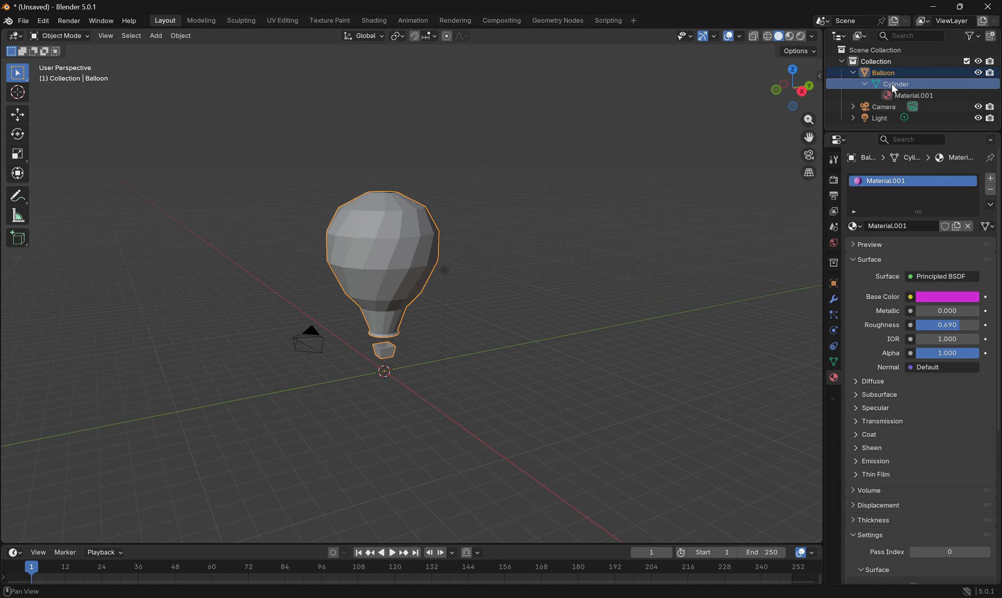
Step: Rename the Cylinder mesh data beneath the Balloon object to Balloon
right_click(891, 82)
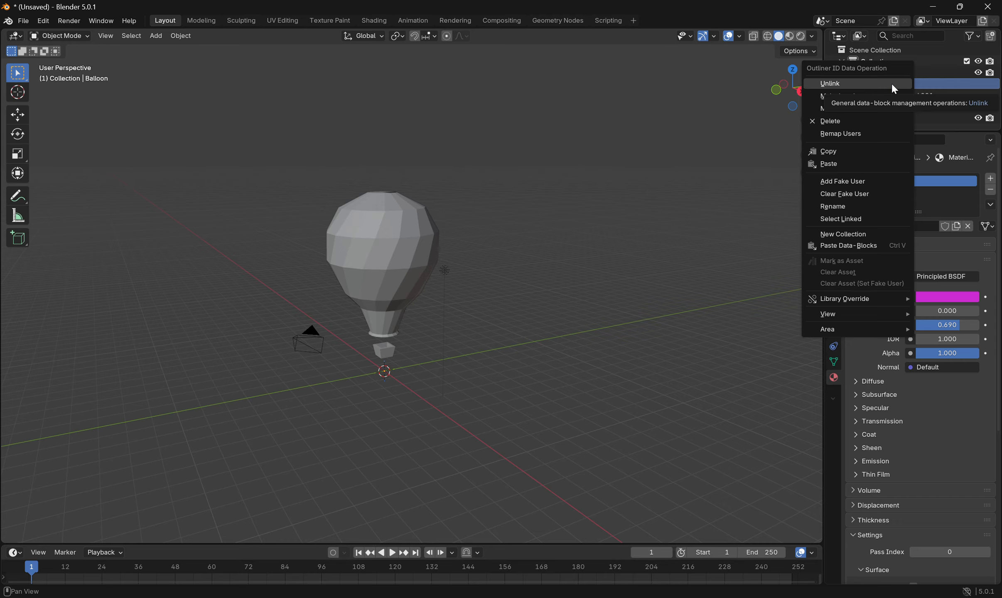
click(846, 207)
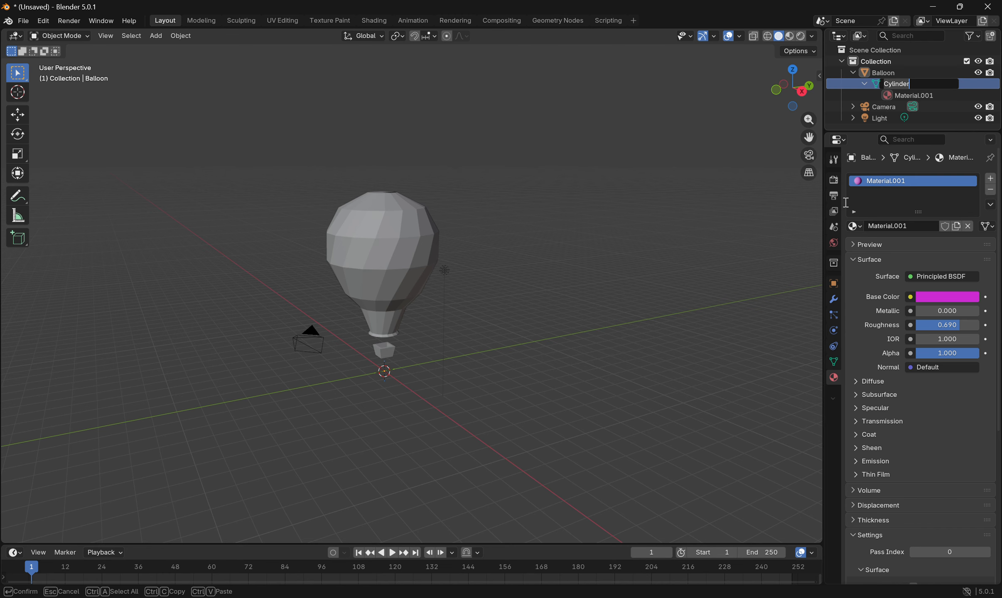
key(ctrl+BackSpace)
text(Baloon)
key(BackSpace)
key(BackSpace)
key(BackSpace)
text(loon)
key(Return)
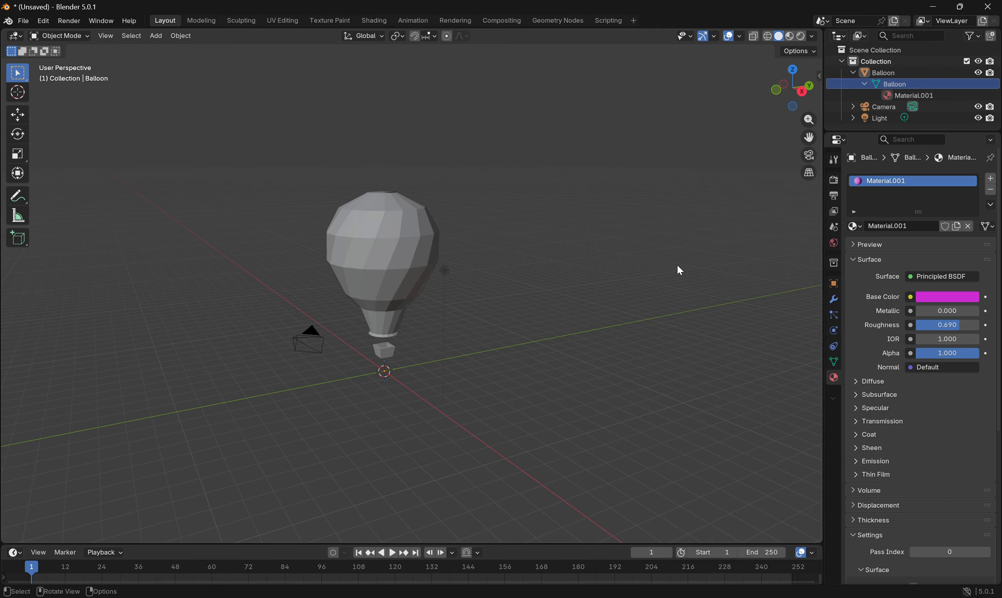
Step: Start a Wavefront OBJ export and browse to the project's Assets folder
key(ctrl)
click(23, 23)
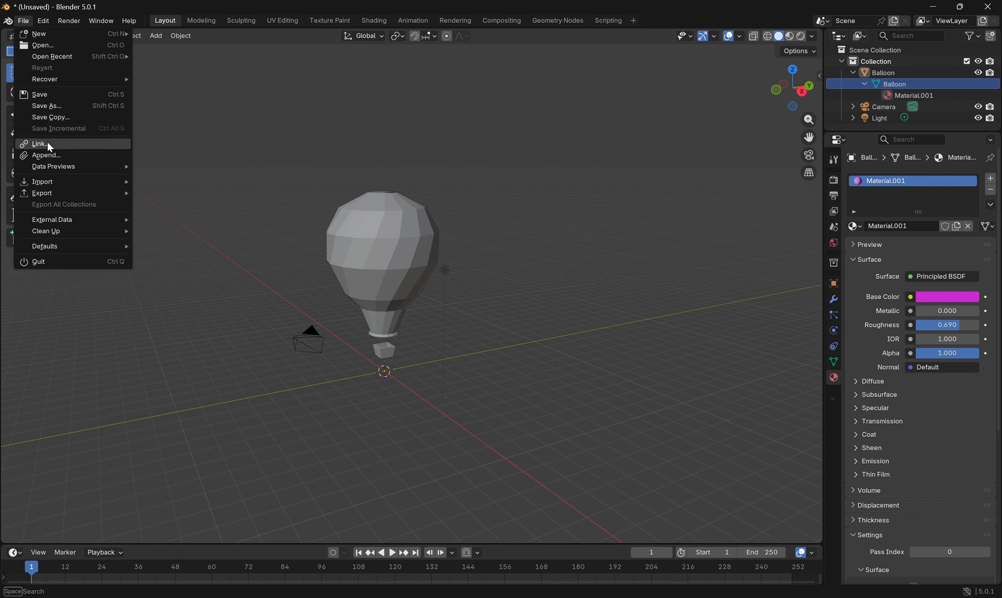
mouse_move(56, 195)
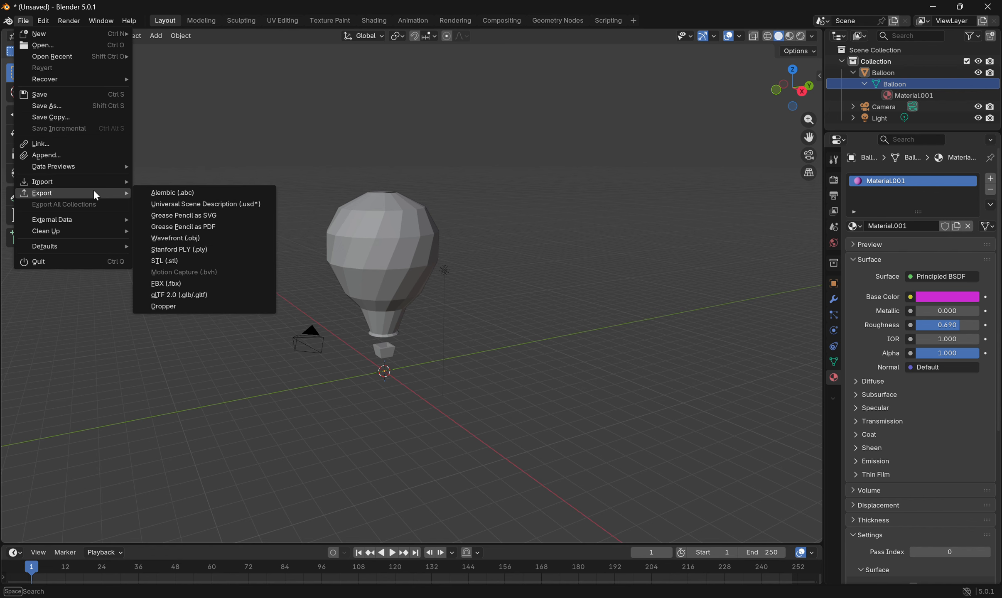
click(179, 238)
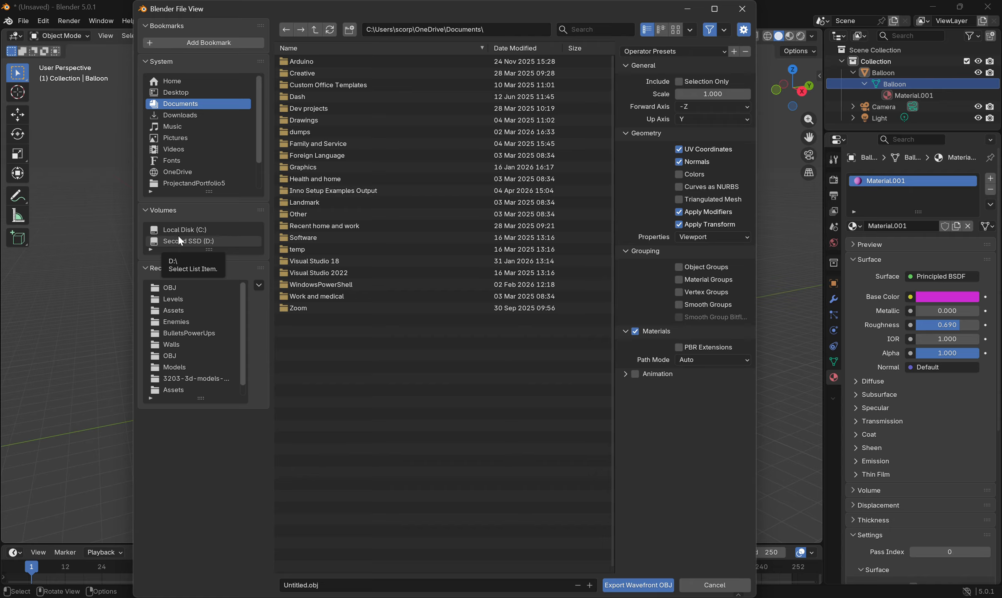
click(191, 310)
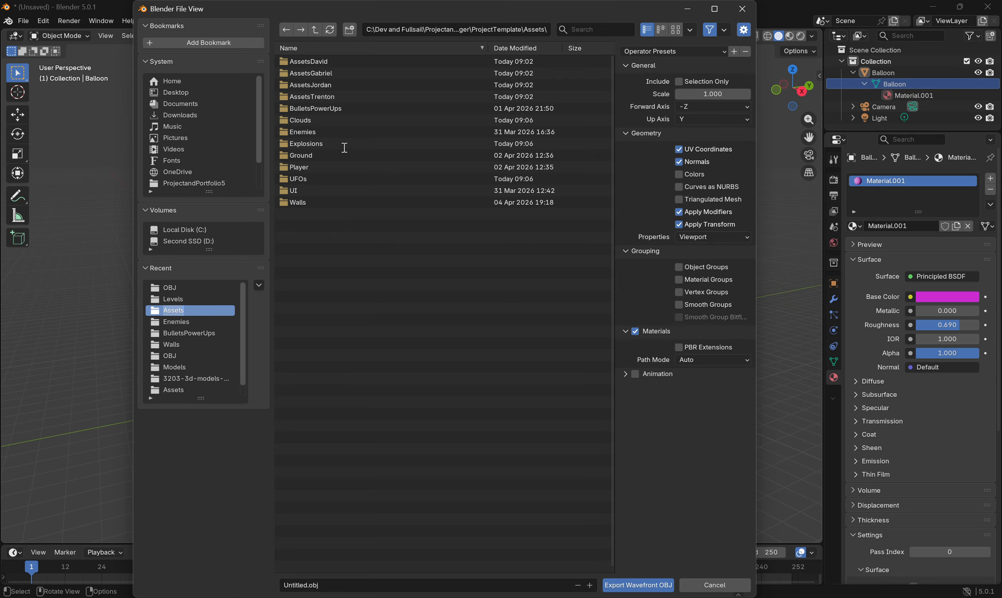
double_click(315, 120)
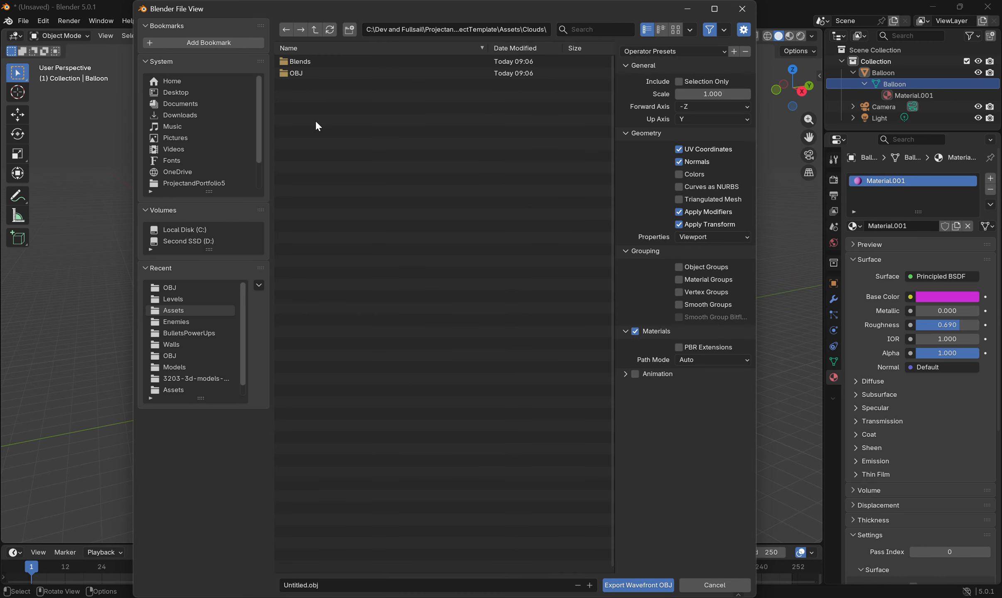
click(313, 31)
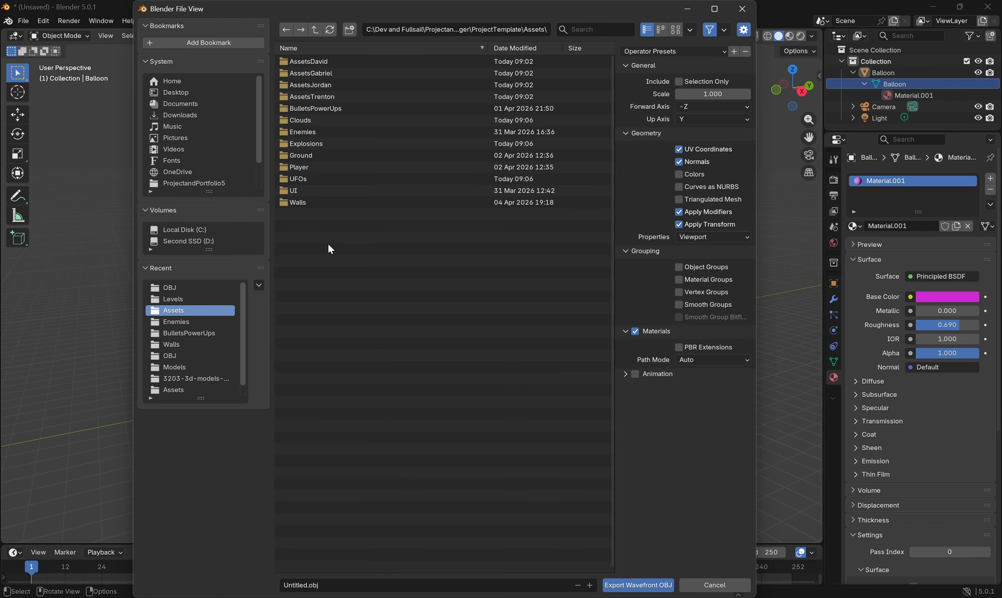
Step: Create a new folder named Balloon in the Assets folder and open it as the export destination
click(352, 30)
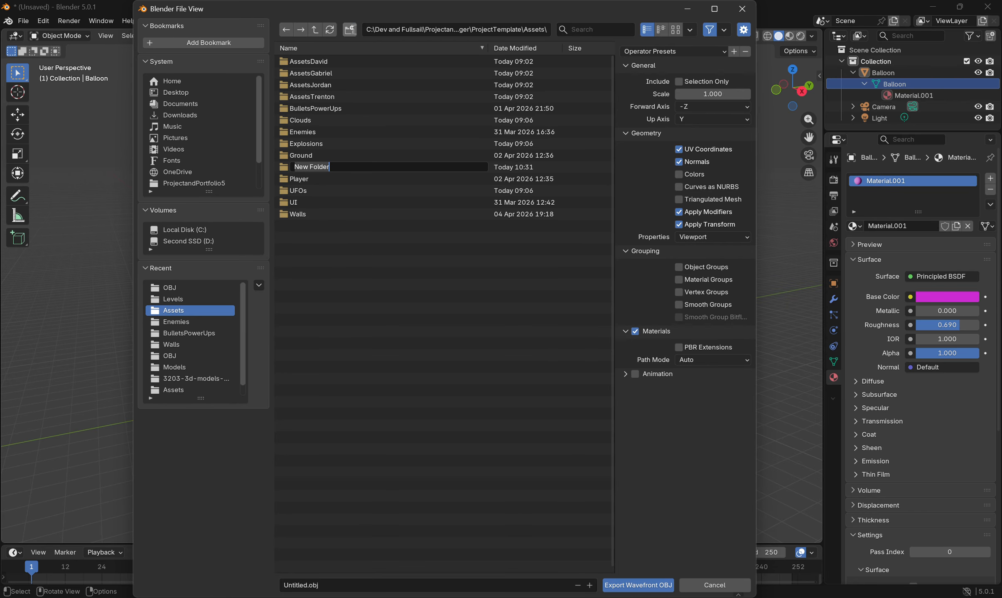
text(Balloon)
key(Return)
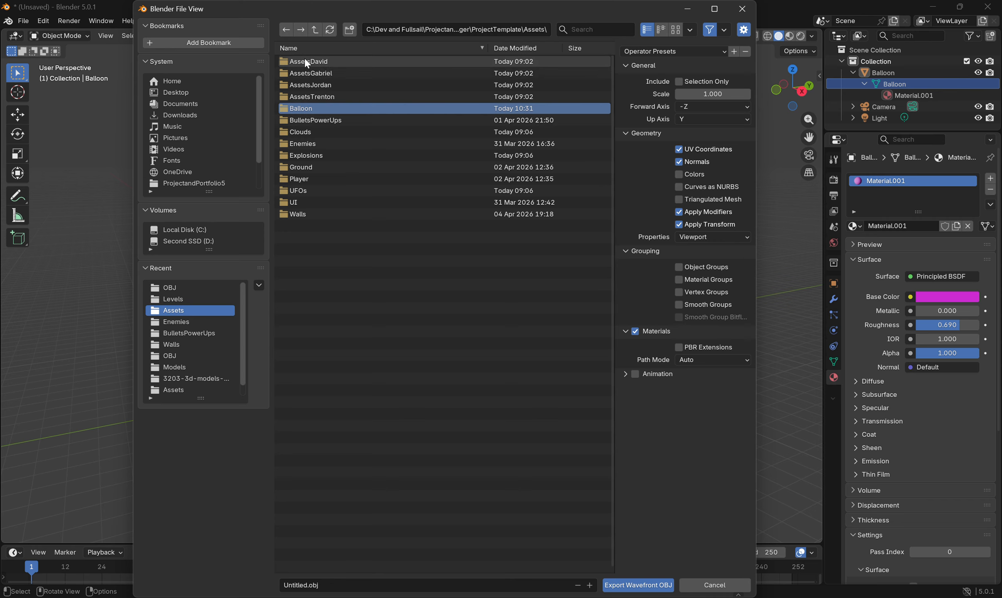
double_click(304, 107)
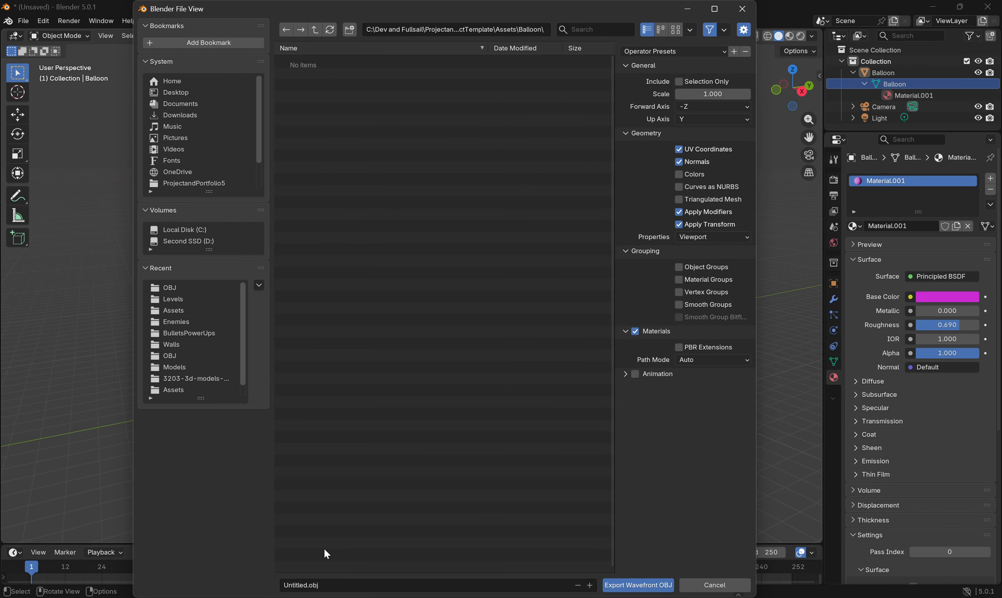
Step: Export the scene as a Wavefront OBJ named Balloon and switch to the ProjectTemplate folder in File Explorer
click(310, 587)
click(310, 587)
key(BackSpace)
key(BackSpace)
key(BackSpace)
key(BackSpace)
key(BackSpace)
key(BackSpace)
key(BackSpace)
key(BackSpace)
text(Balloon)
click(627, 590)
click(639, 585)
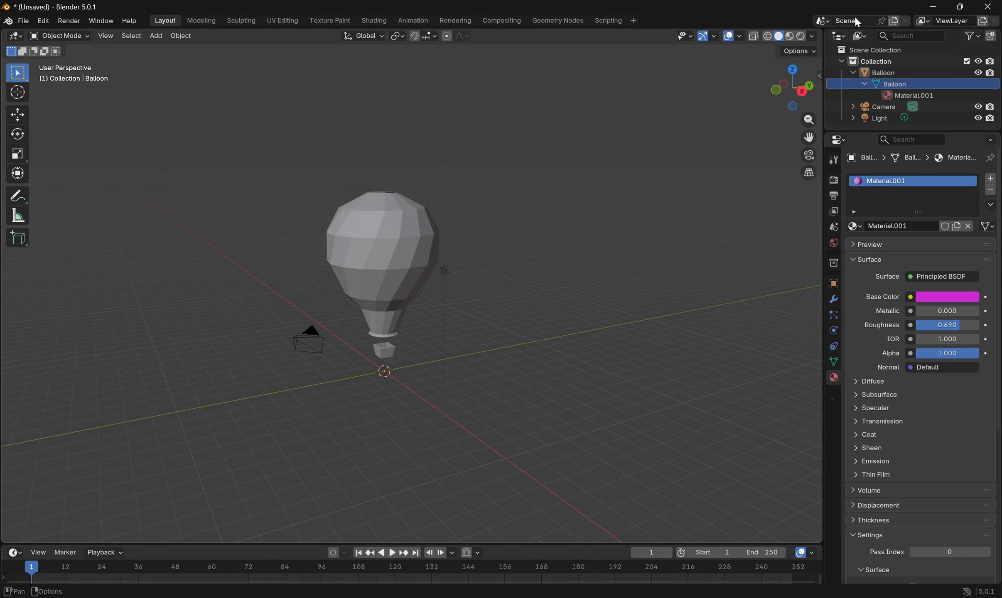
click(934, 8)
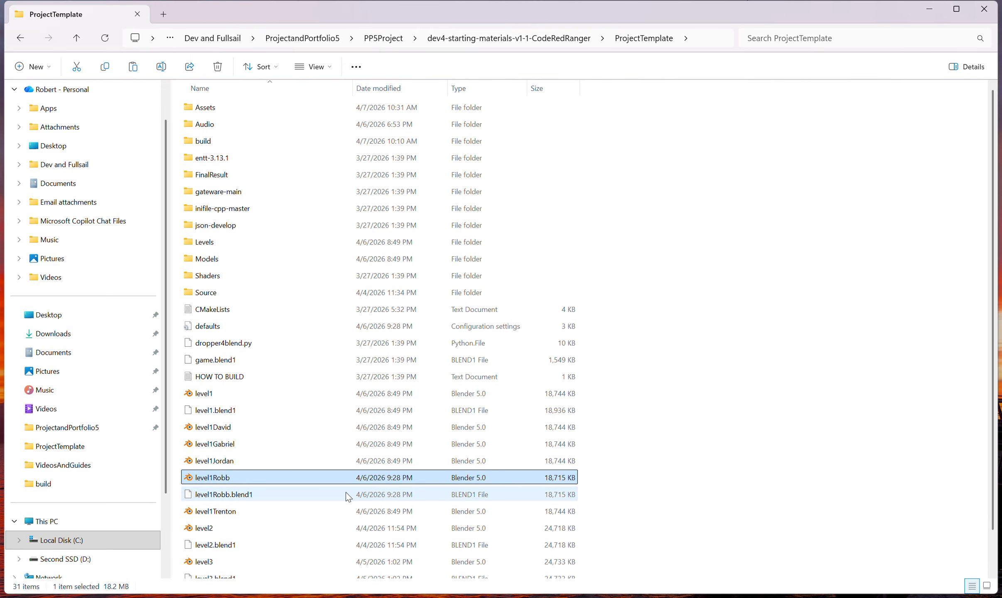
Step: Open the level1Robb Blender file from the ProjectTemplate folder
mouse_move(696, 597)
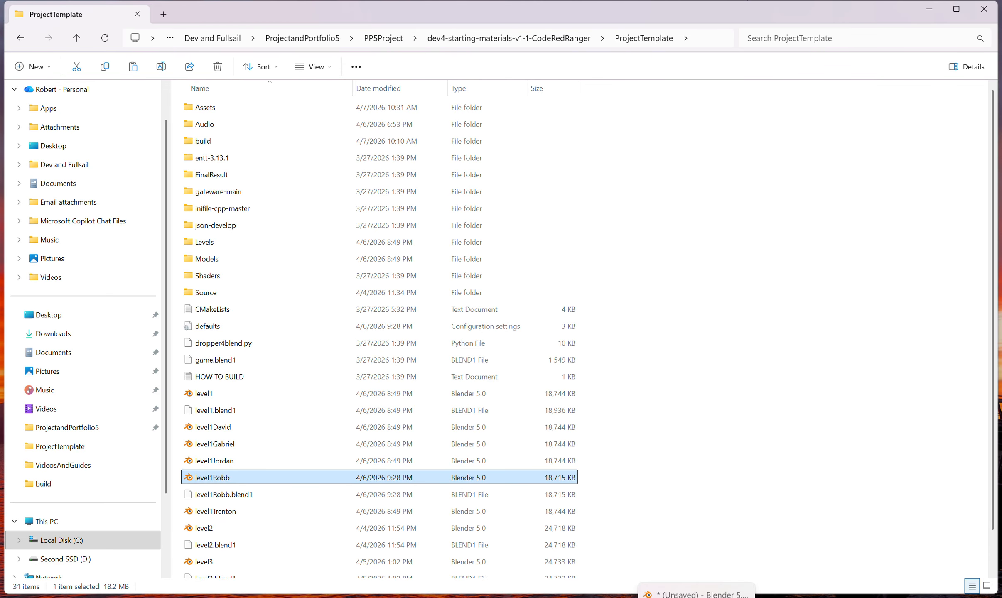
double_click(204, 478)
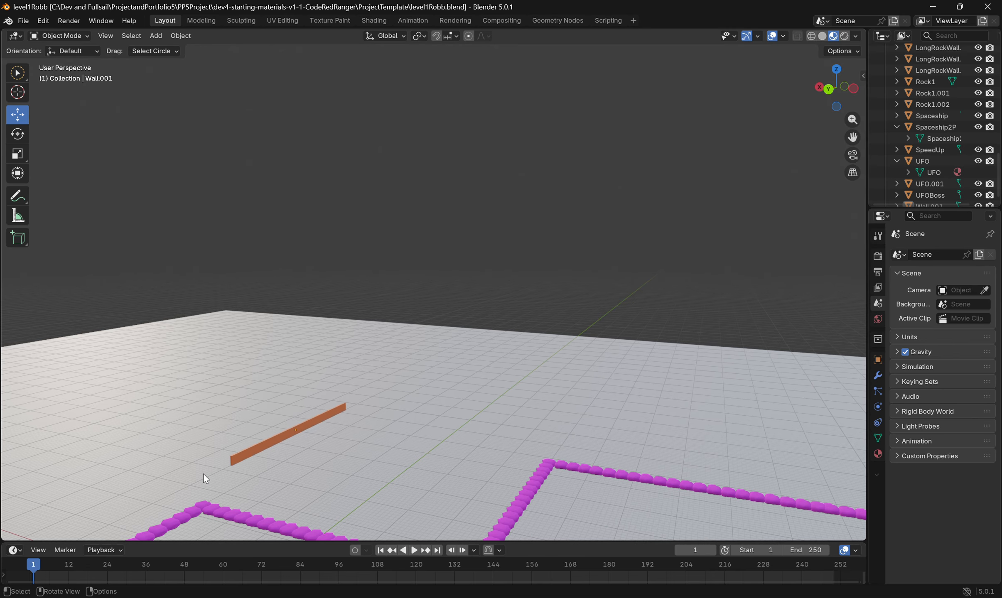
scroll(204, 474, down, 3)
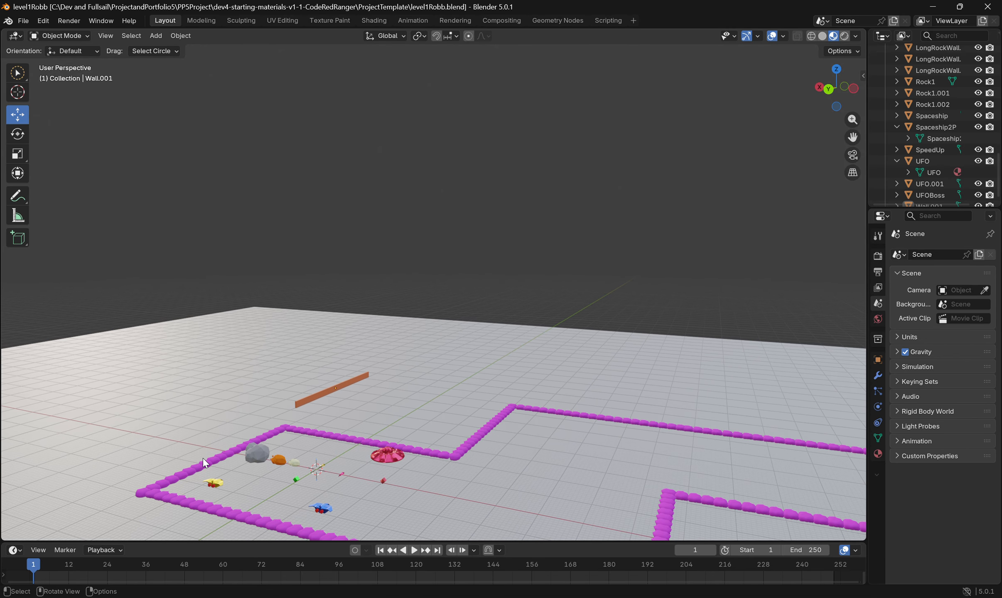
Step: Start a Wavefront OBJ import and turn off the Split By Object option
click(22, 20)
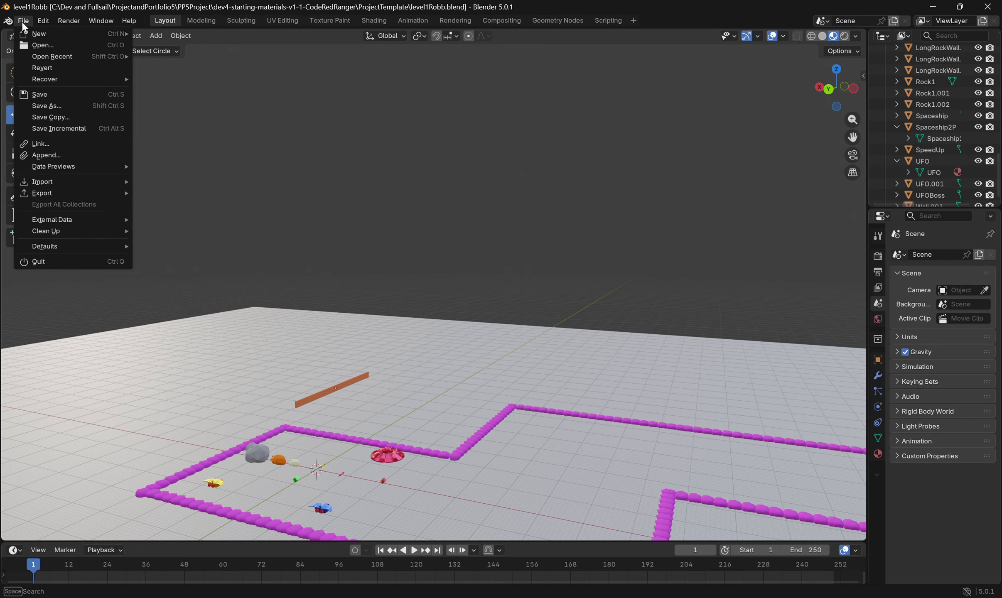
mouse_move(55, 182)
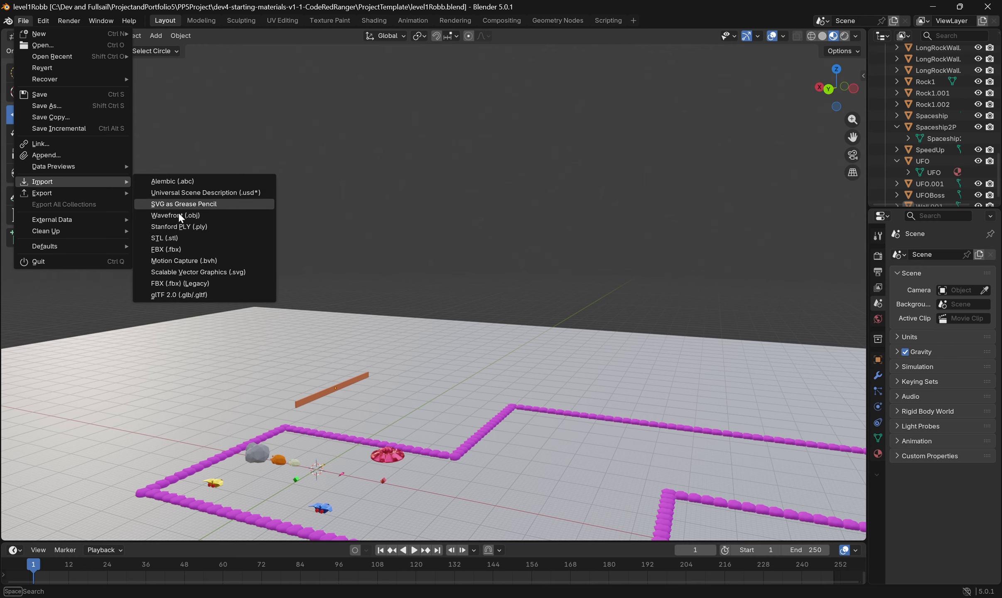
click(197, 217)
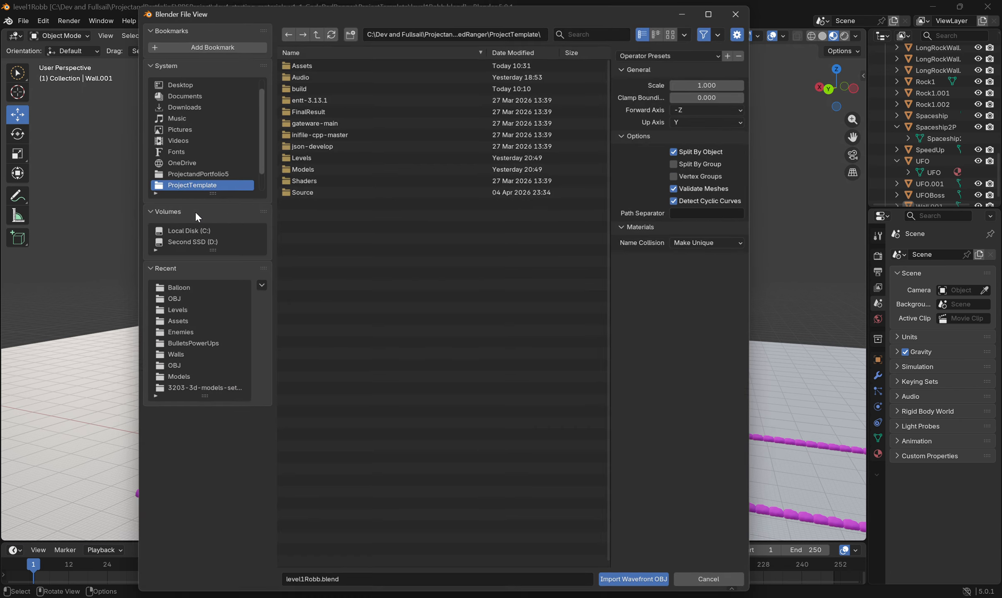
click(679, 148)
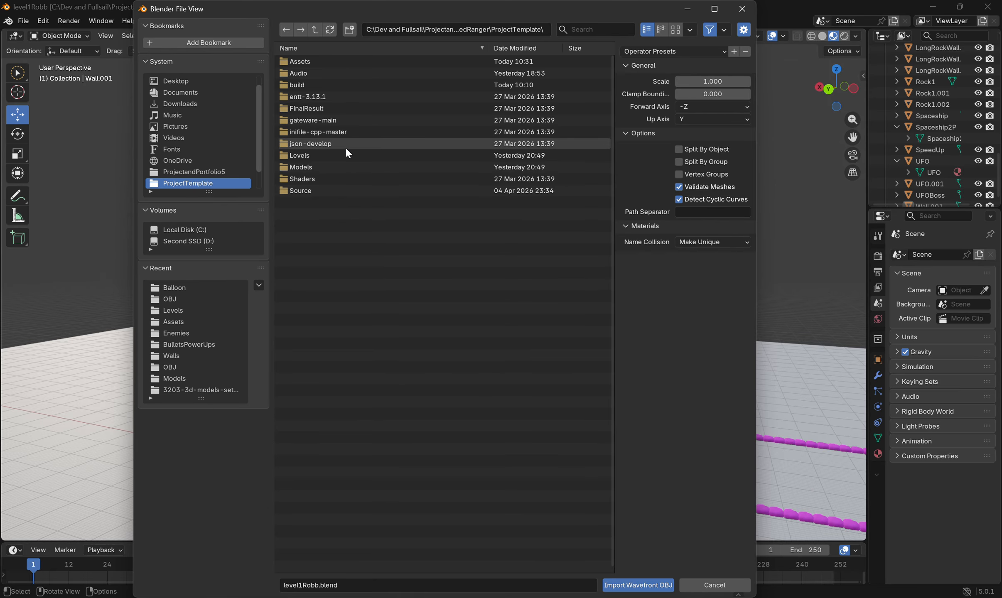
Step: Import Balloon.obj from the Assets/Balloon folder into the level
click(306, 63)
click(320, 108)
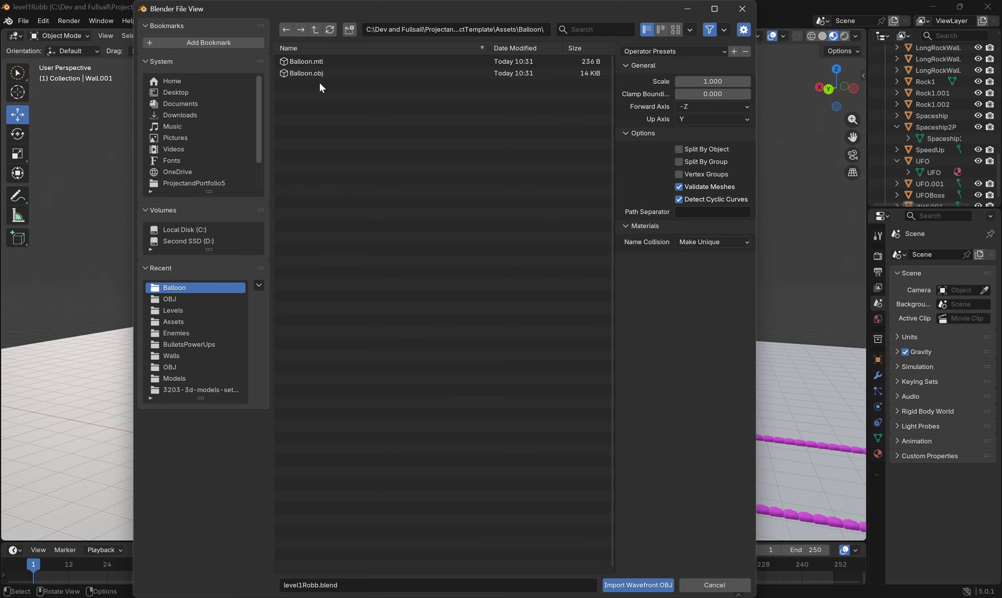
click(310, 74)
double_click(310, 74)
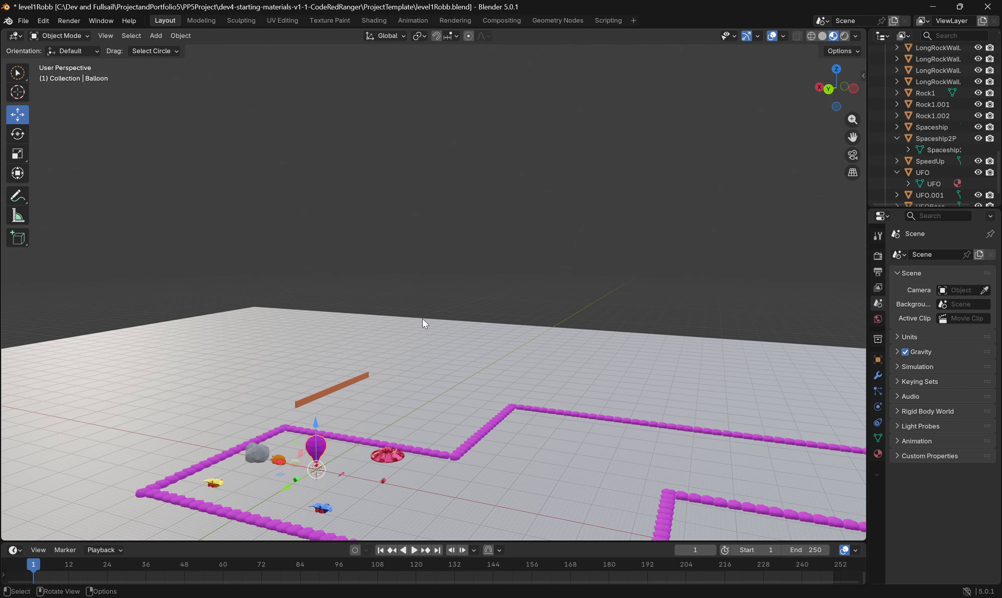
Step: Add a new custom property to the imported Balloon object
scroll(369, 496, up, 3)
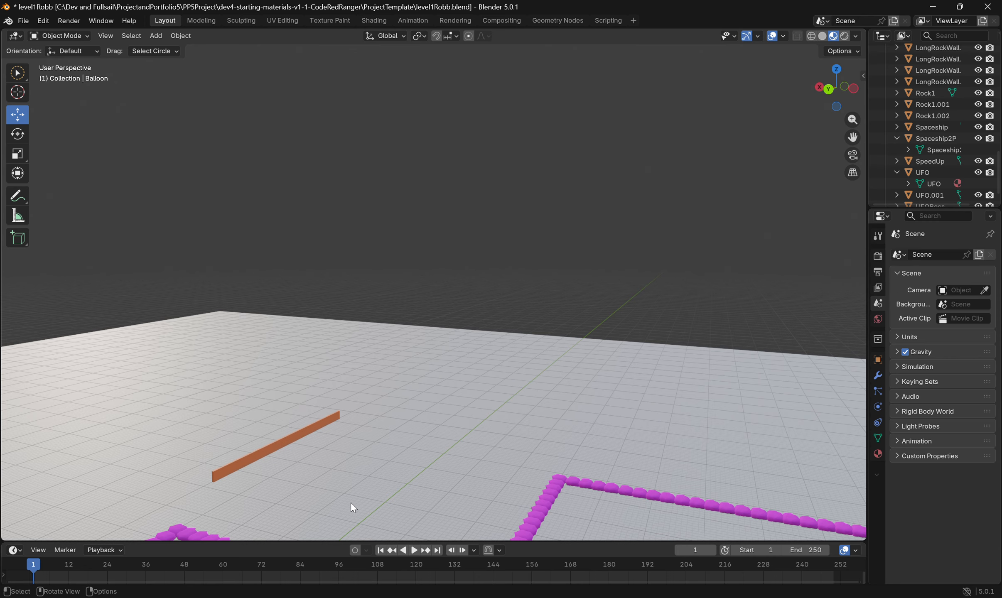
key(shift+grave)
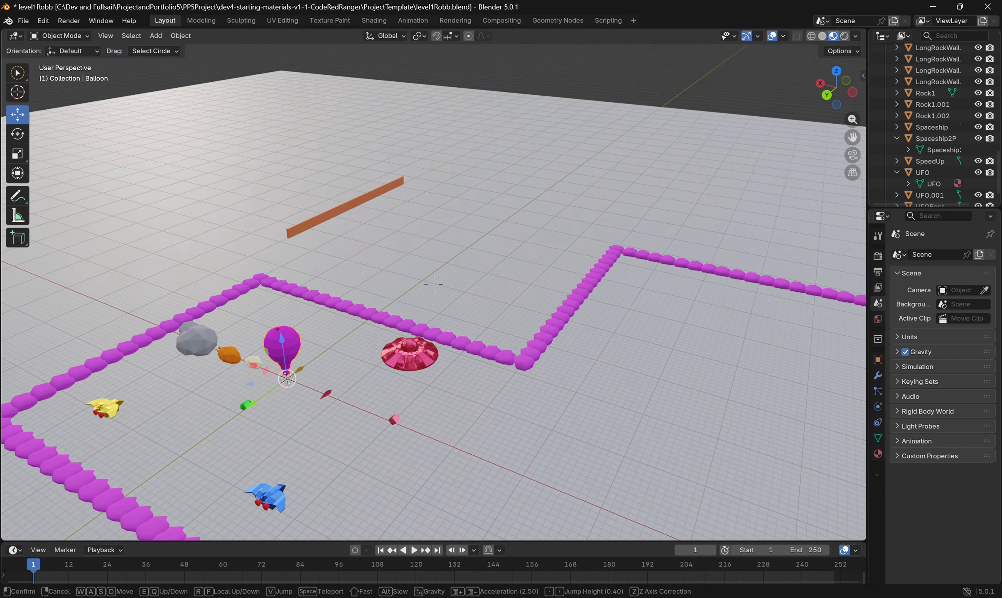
key(w)
click(434, 284)
scroll(931, 125, up, 15)
click(878, 360)
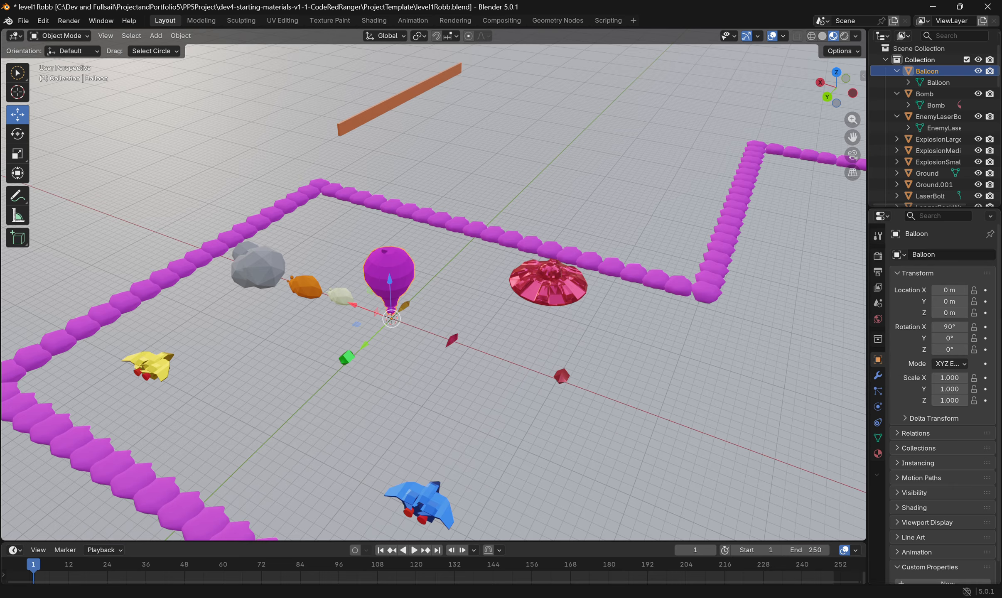
scroll(998, 307, down, 1)
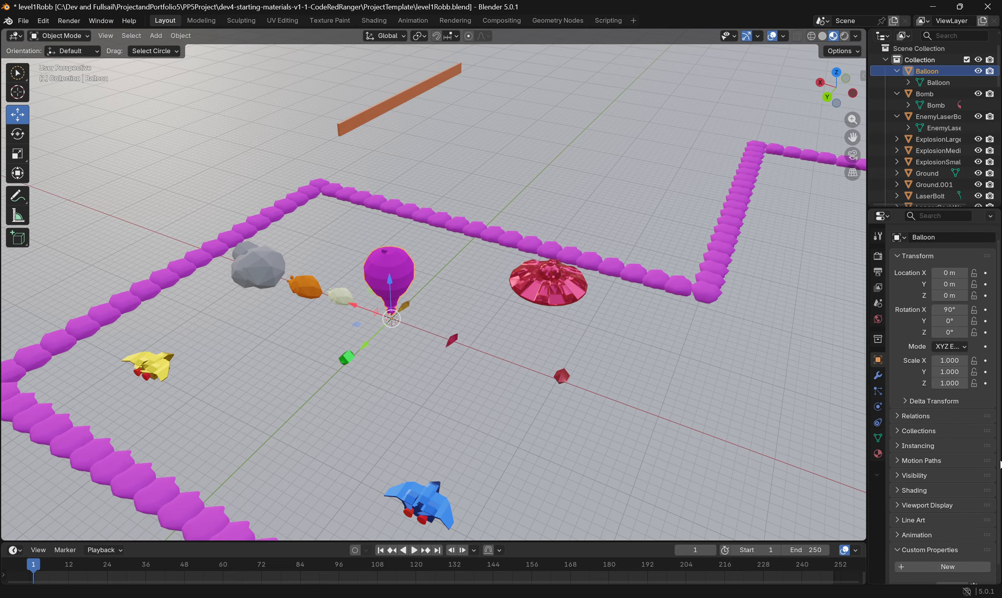
click(950, 568)
Step: Change the Balloon's new custom property to type String and name it gameType
scroll(1000, 536, down, 1)
click(973, 573)
click(943, 405)
click(915, 486)
click(910, 419)
text(gameType)
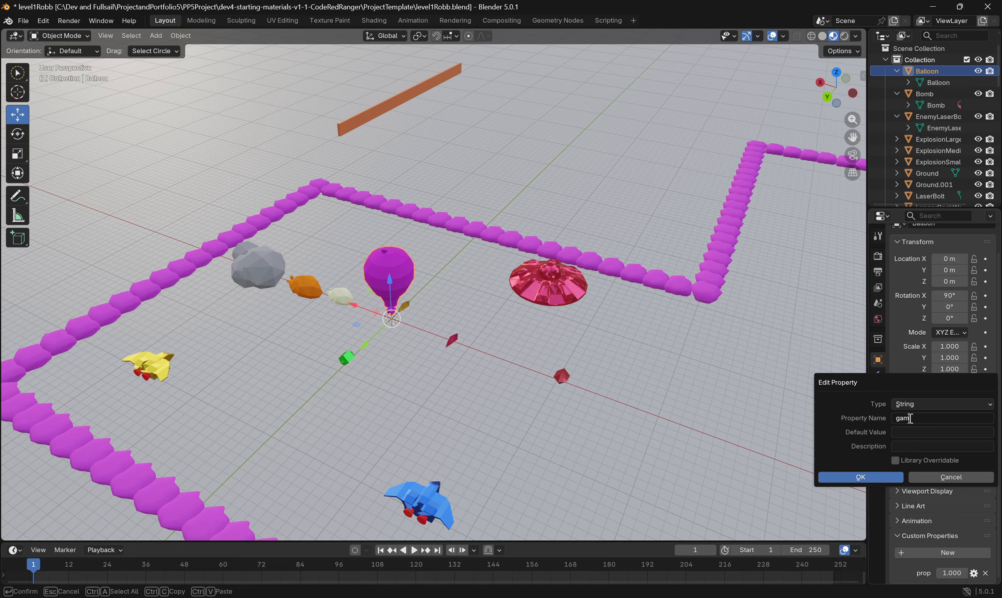
click(860, 479)
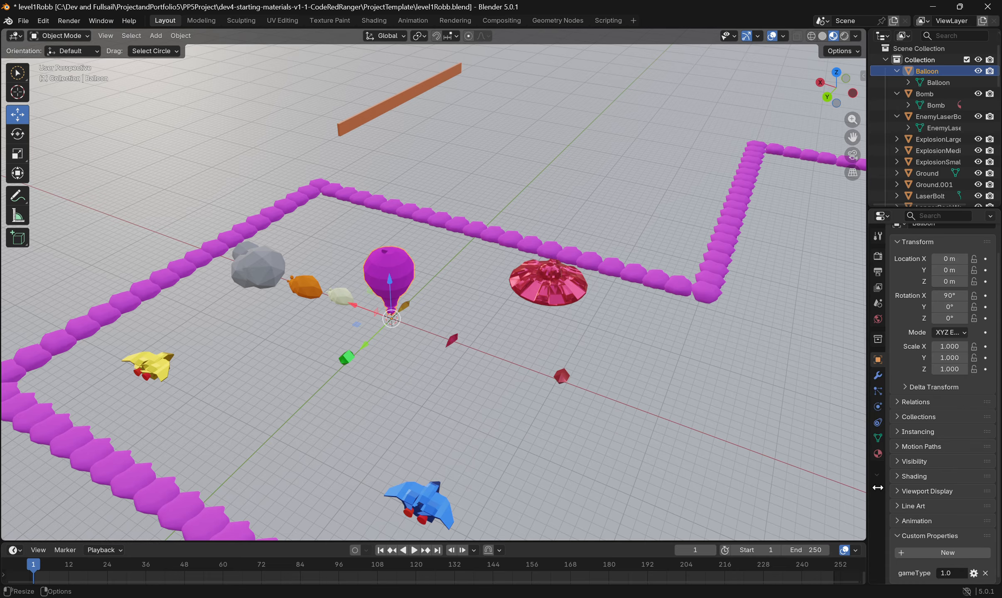
Step: Set the Balloon's gameType property to enemy and save the level file
click(948, 575)
text(enemy)
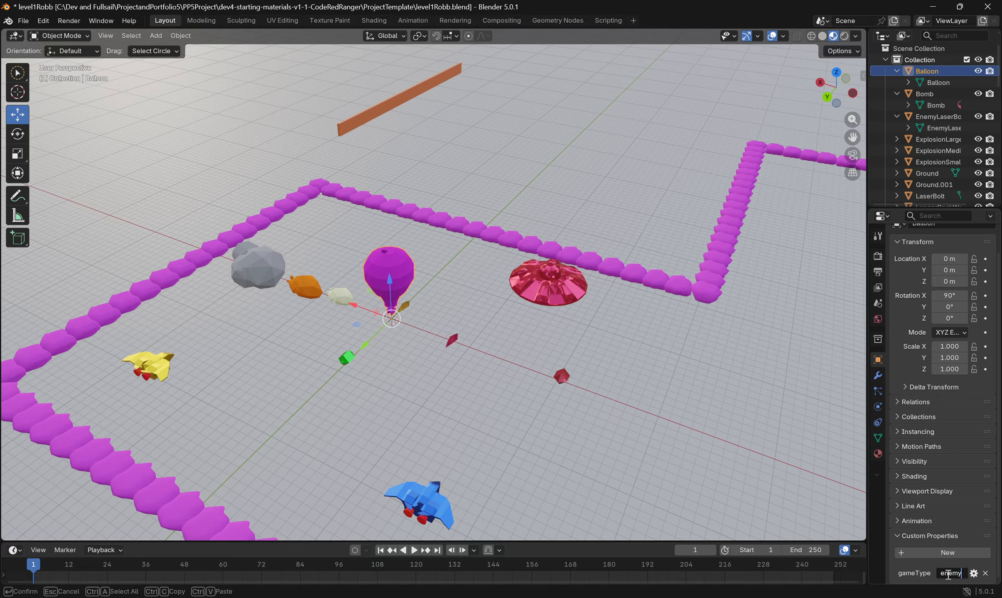
key(Return)
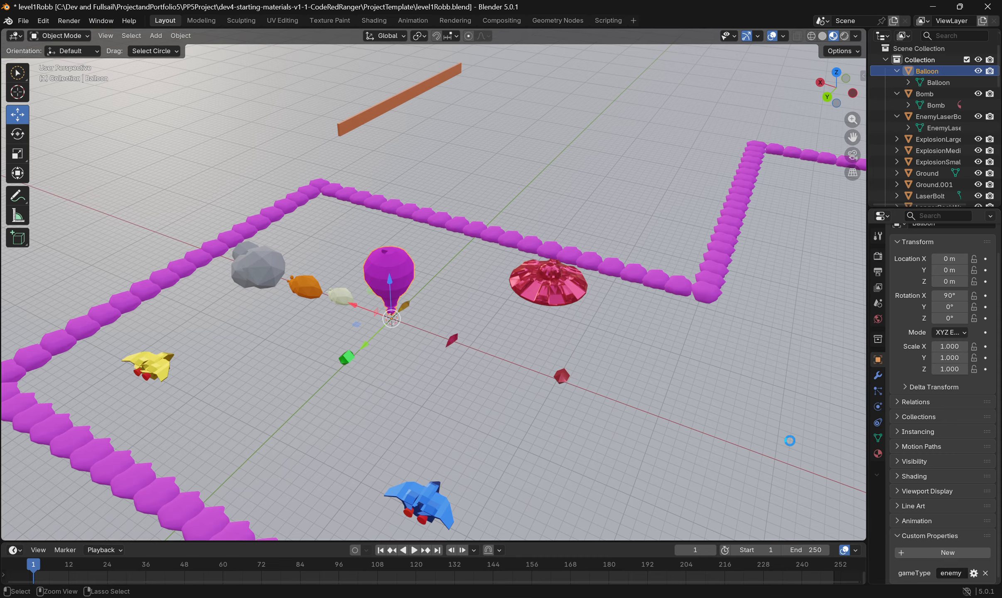
key(ctrl+s)
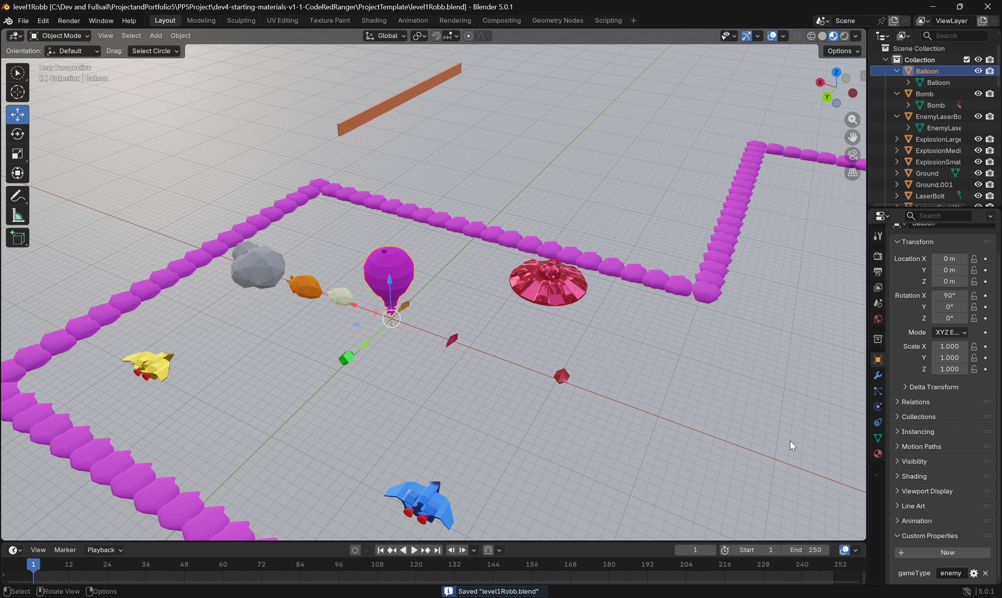